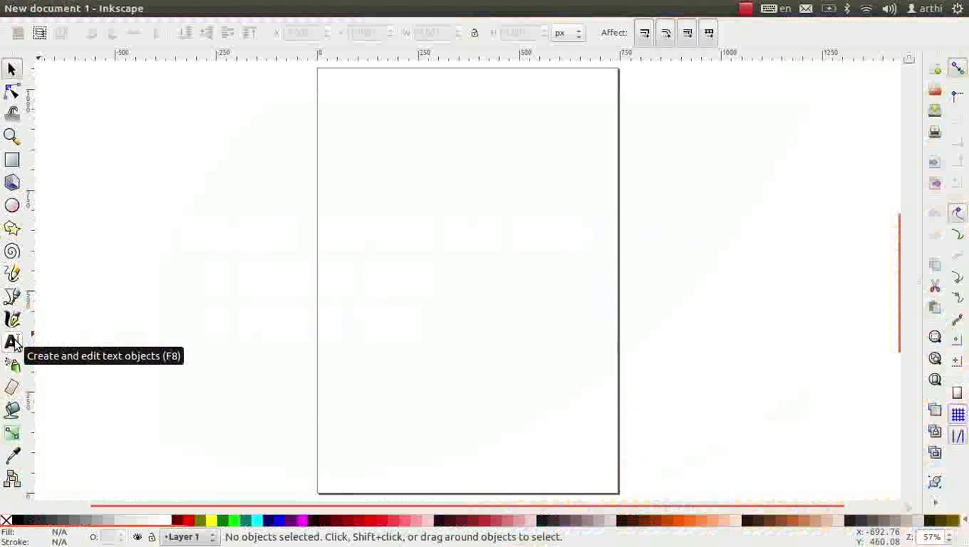
# Create a text object reading "Spoken" near the top of the page
pyautogui.click(14, 343)
pyautogui.click(382, 88)
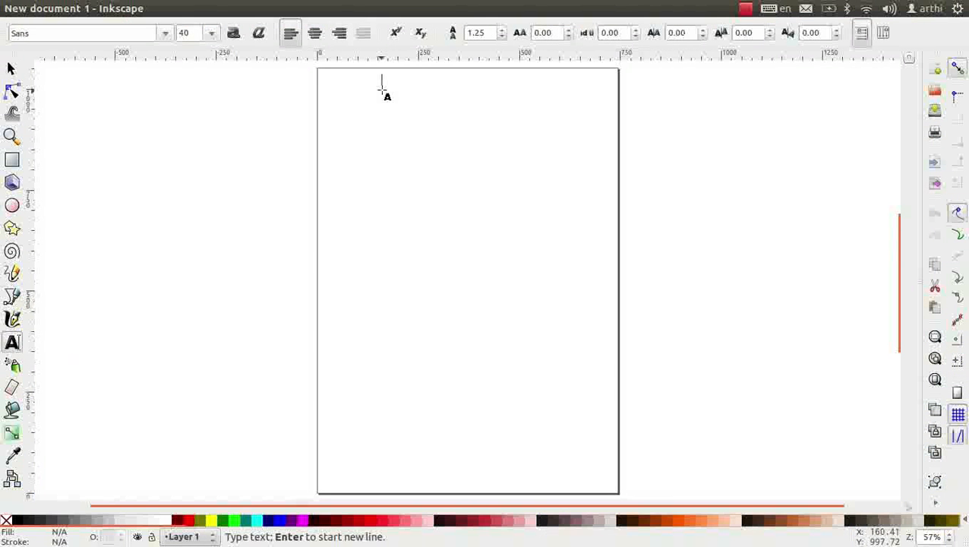
pyautogui.scroll(2, 382, 88)
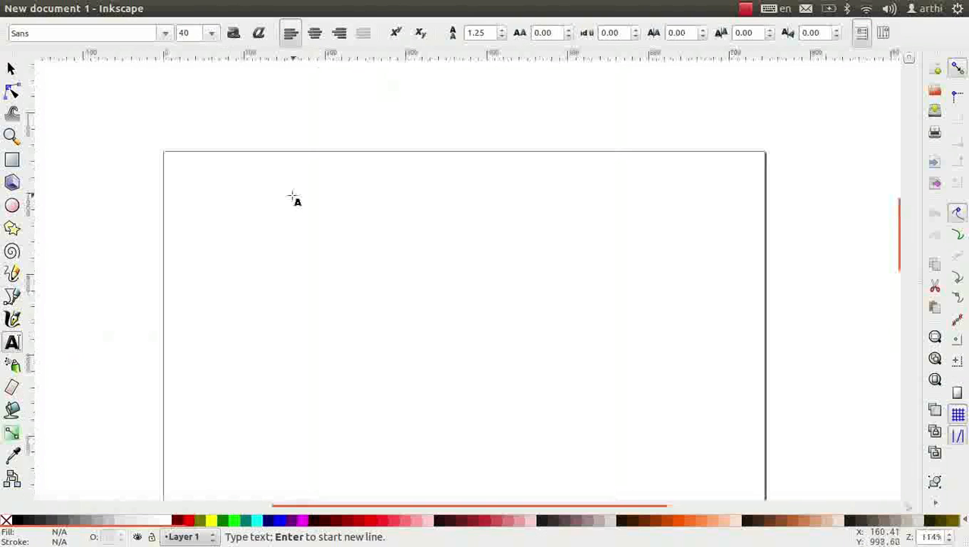
pyautogui.write('Spo')
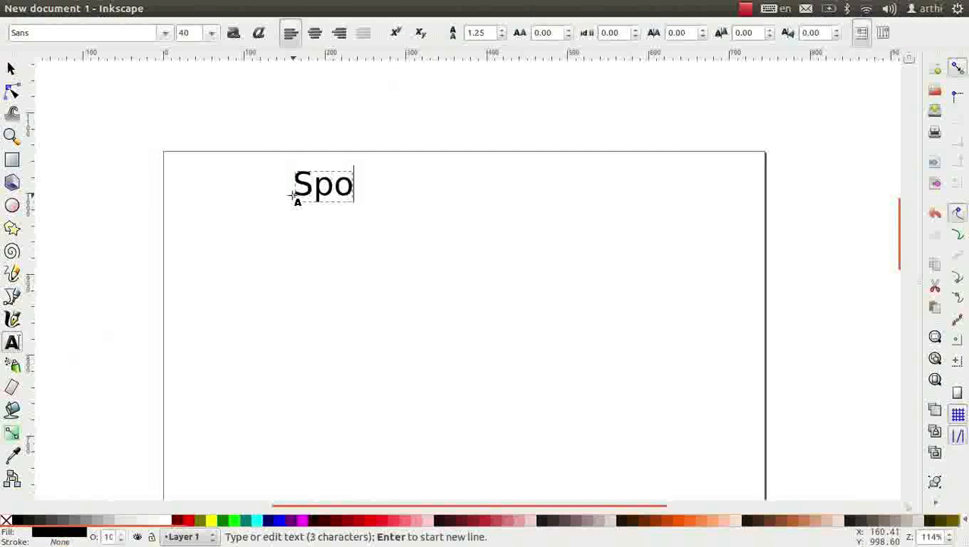
pyautogui.write('ken')
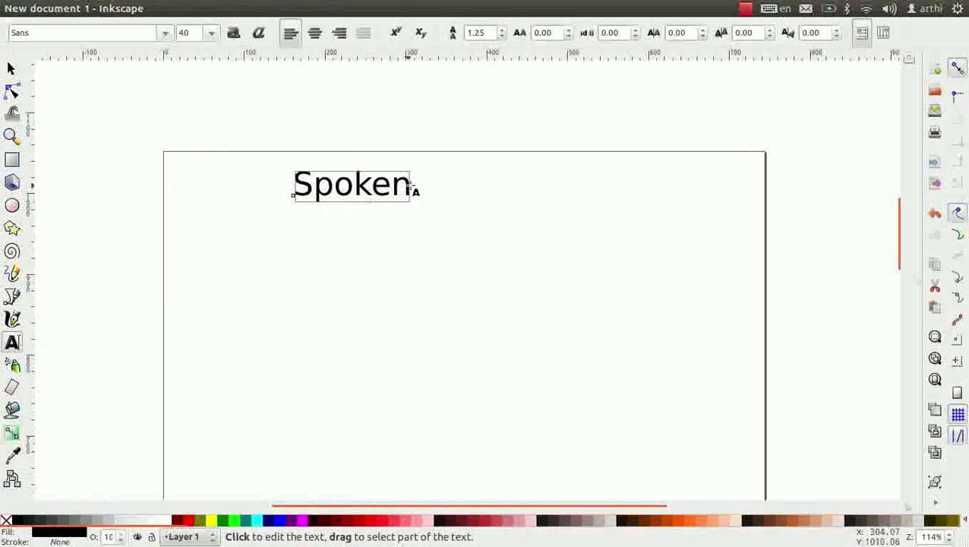
# Add "Tutorial" on a second line of the text, and join the two lines into "Spoken Tutorial"
pyautogui.press('Return')
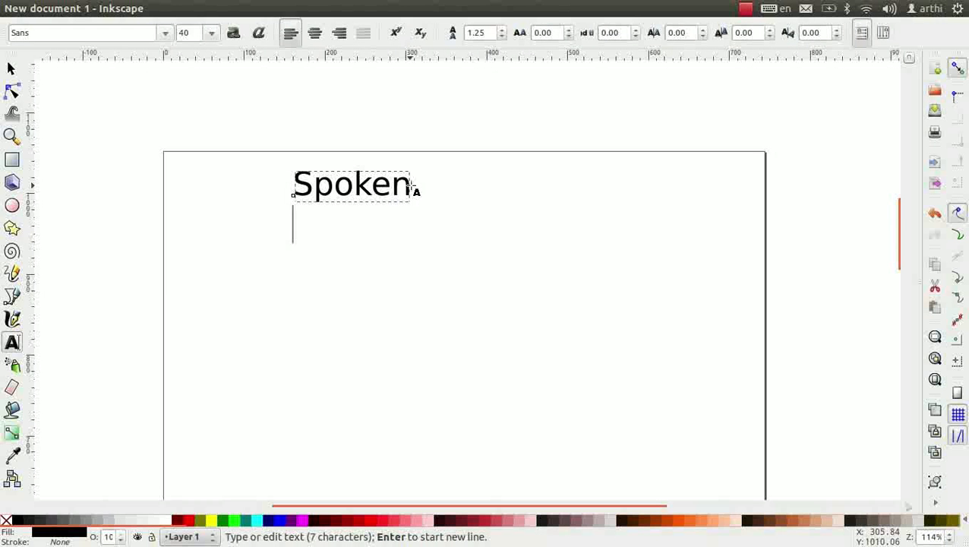
pyautogui.write('Tutorial')
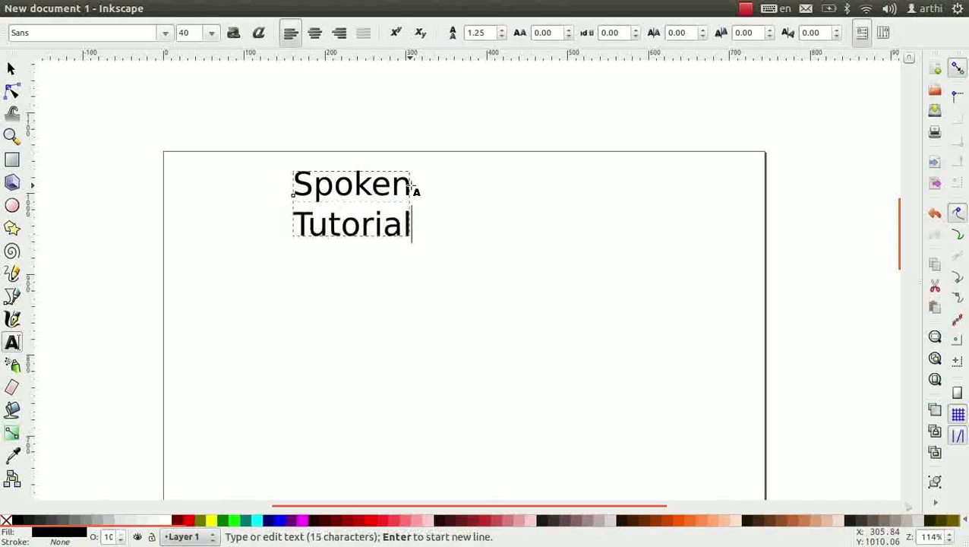
pyautogui.click(293, 225)
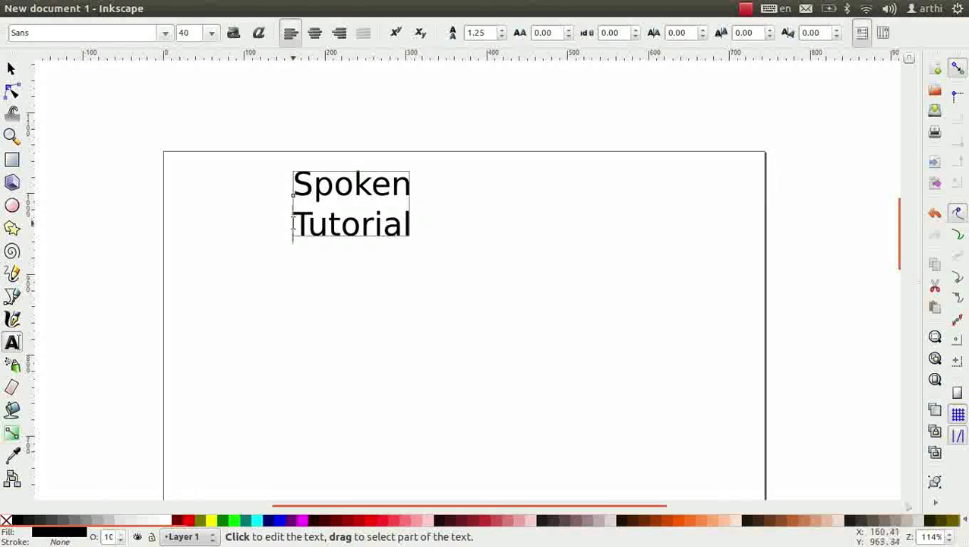
pyautogui.press('BackSpace')
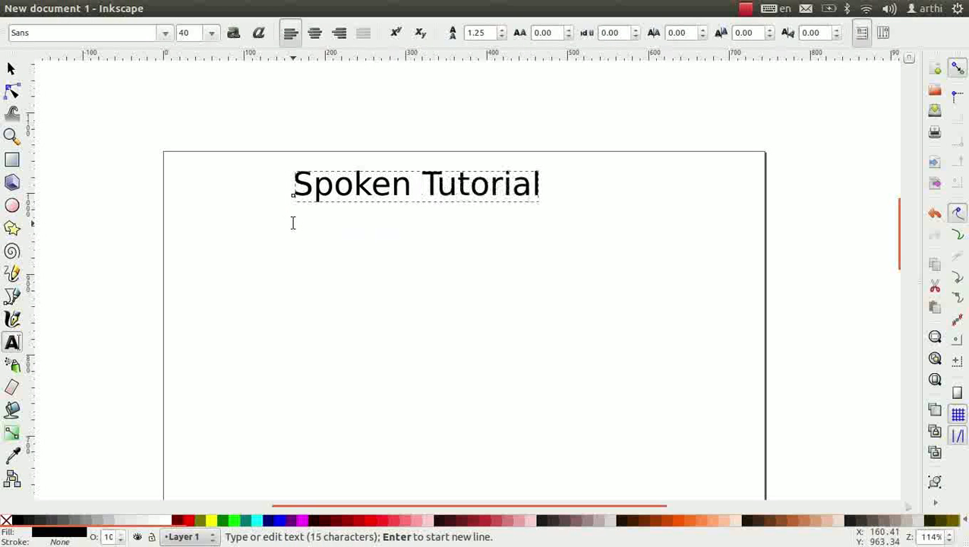
pyautogui.click(253, 243)
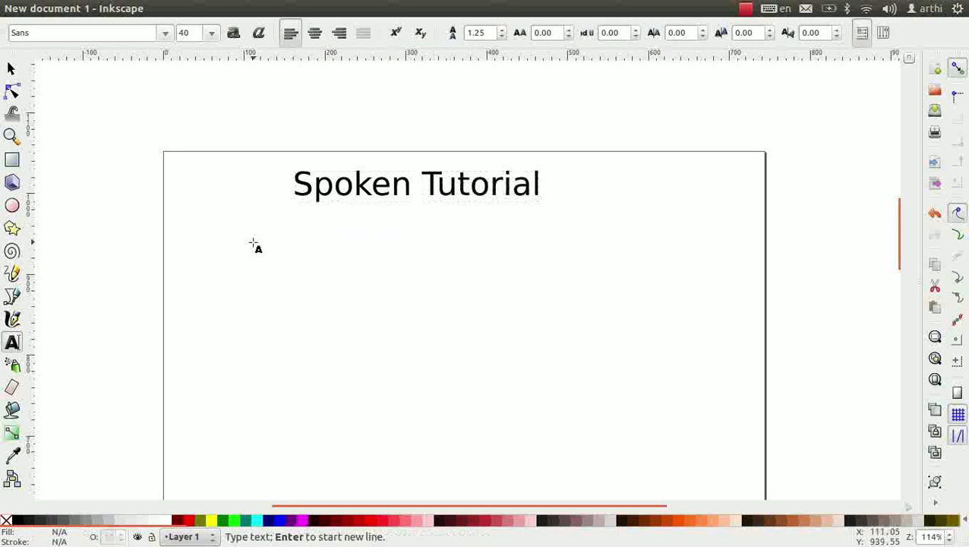
pyautogui.write('http')
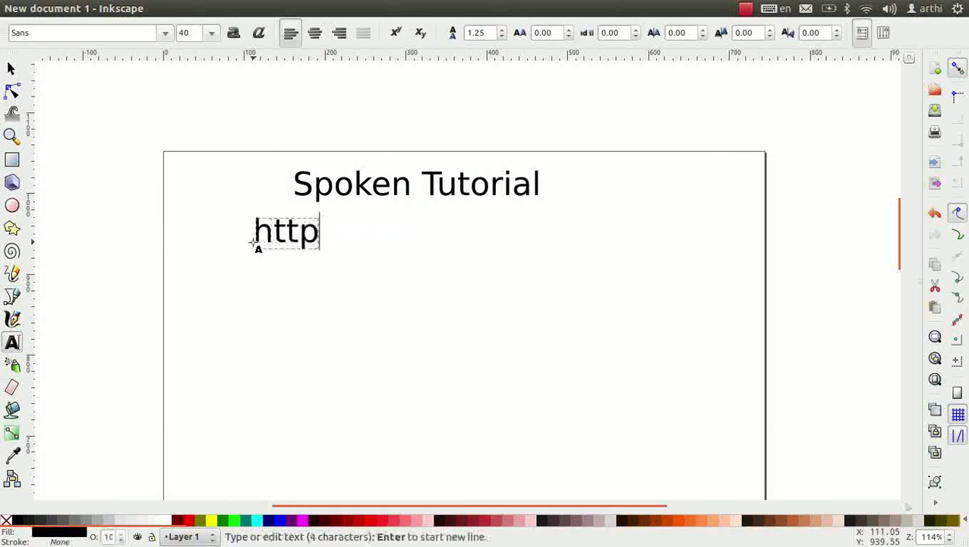
pyautogui.write('://spoken')
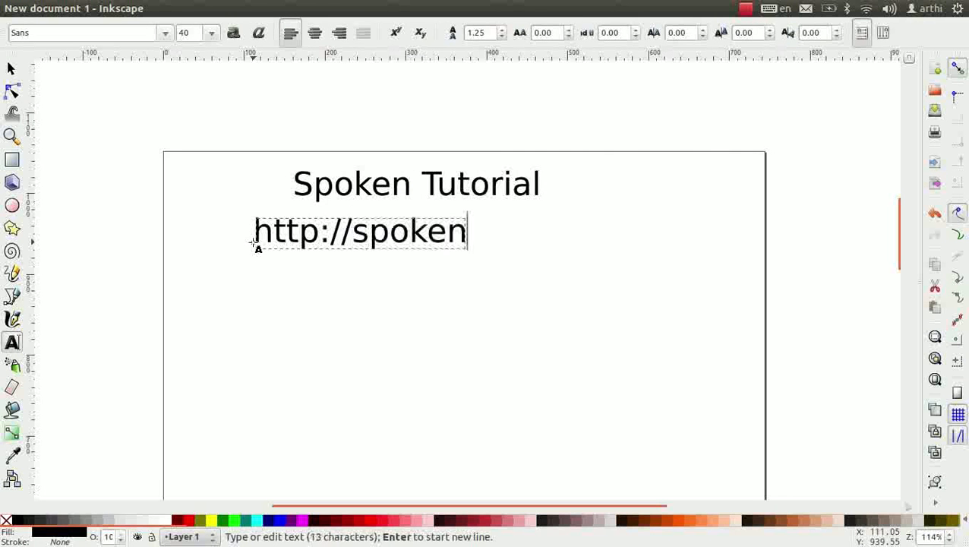
pyautogui.write('-tutorial.org')
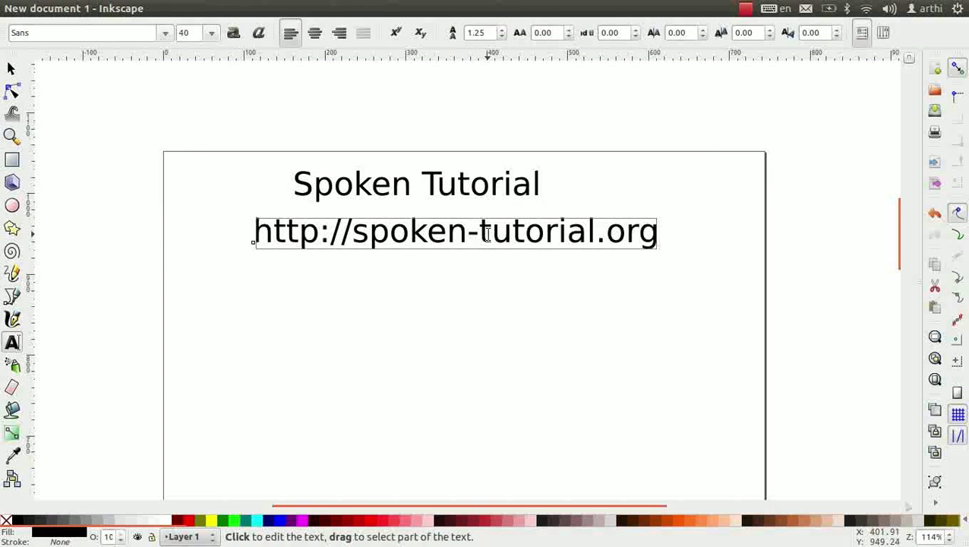
# Switch to Code text.odt in LibreOffice Writer and copy the document's entire text
pyautogui.hotkey('alt', 'Tab')
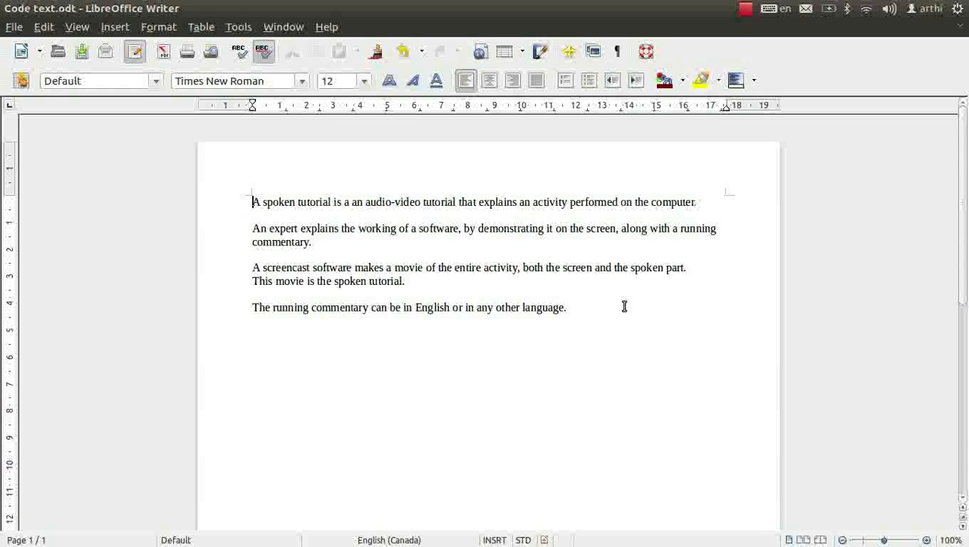
pyautogui.hotkey('ctrl', 'a')
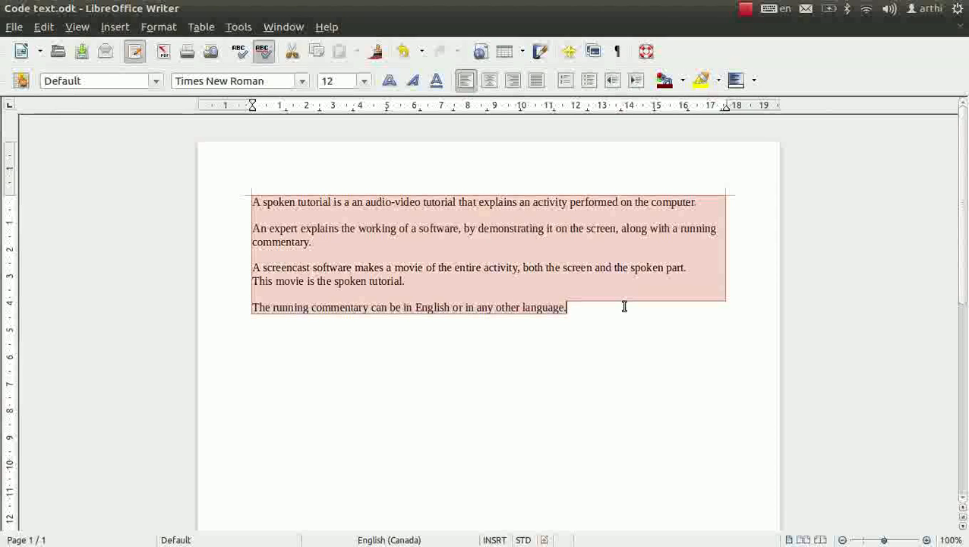
pyautogui.hotkey('ctrl', 'c')
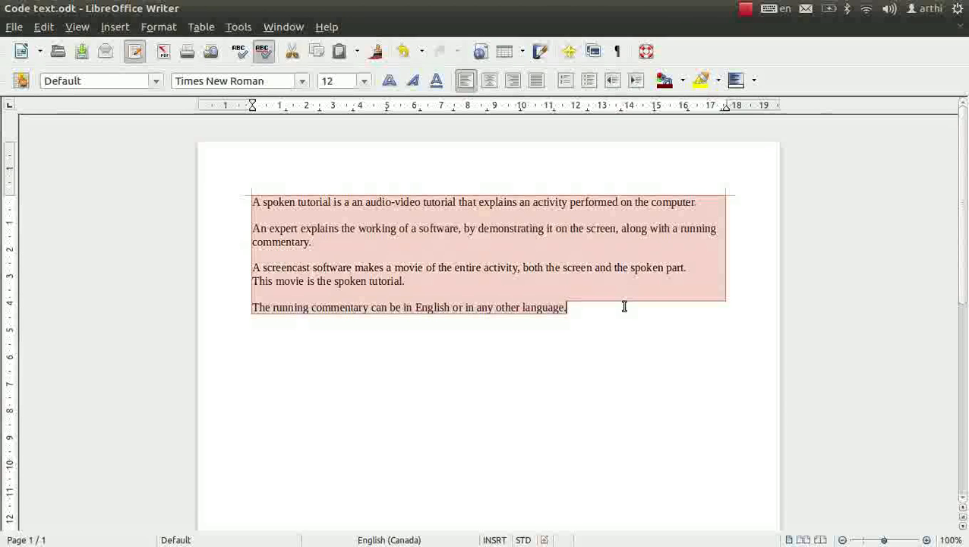
# Return to Inkscape, draw a flowed text frame of about 640 by 510 px below the URL, and paste the copied text into it
pyautogui.hotkey('alt', 'Tab')
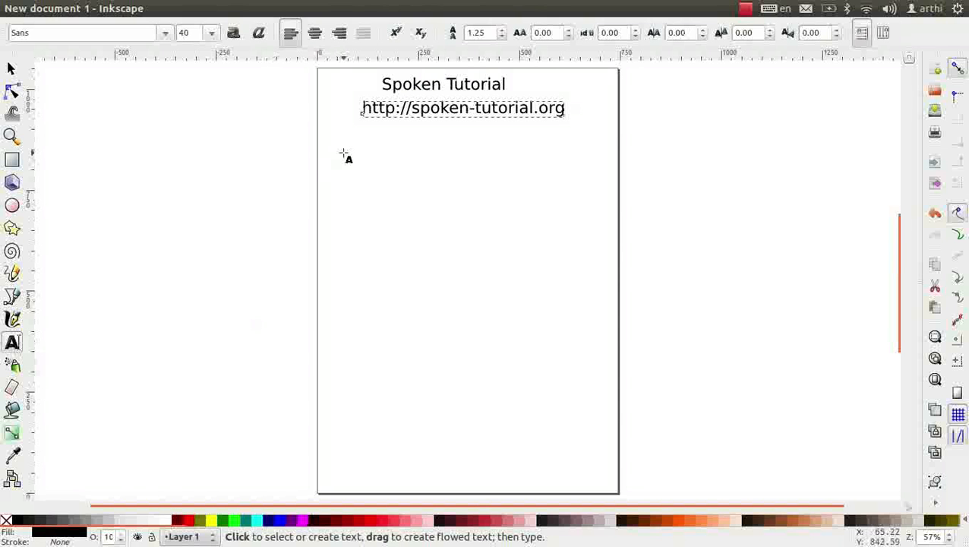
pyautogui.moveTo(344, 153); pyautogui.dragTo(602, 358)
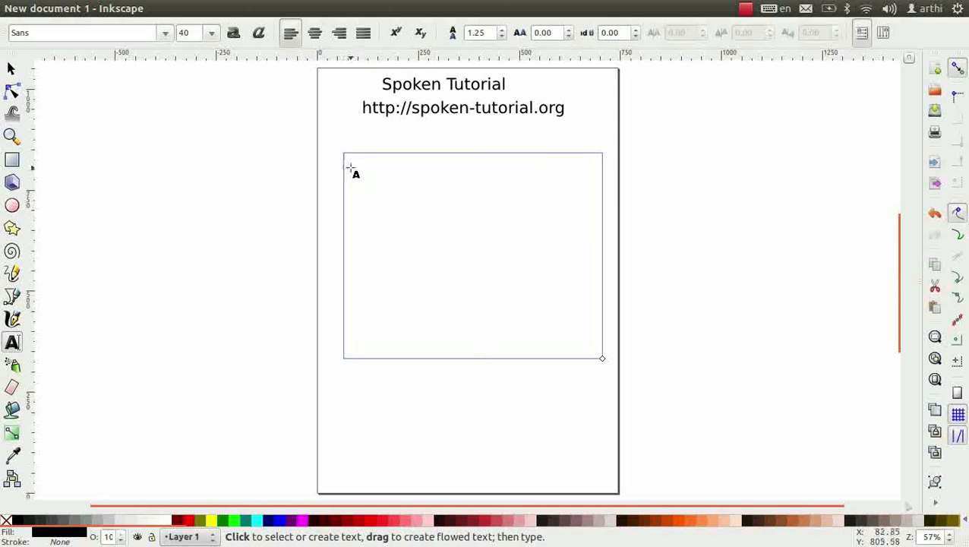
pyautogui.hotkey('ctrl', 'v')
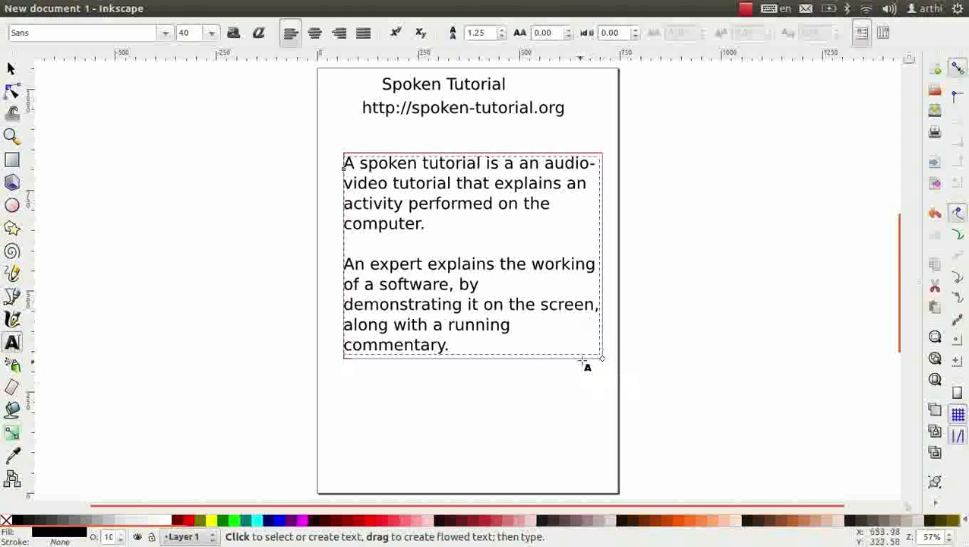
# Enlarge the flowed text frame past the page's right edge to fit all the text, and insert a blank line before "The running commentary"
pyautogui.keyDown('ctrl'); pyautogui.scroll(3, 603, 363); pyautogui.keyUp('ctrl')
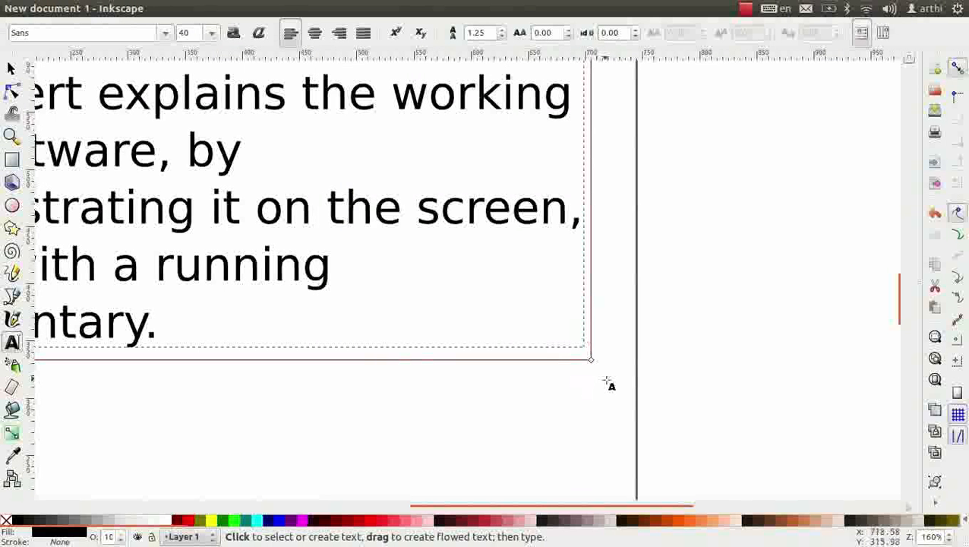
pyautogui.keyDown('ctrl'); pyautogui.scroll(-3, 604, 362); pyautogui.keyUp('ctrl')
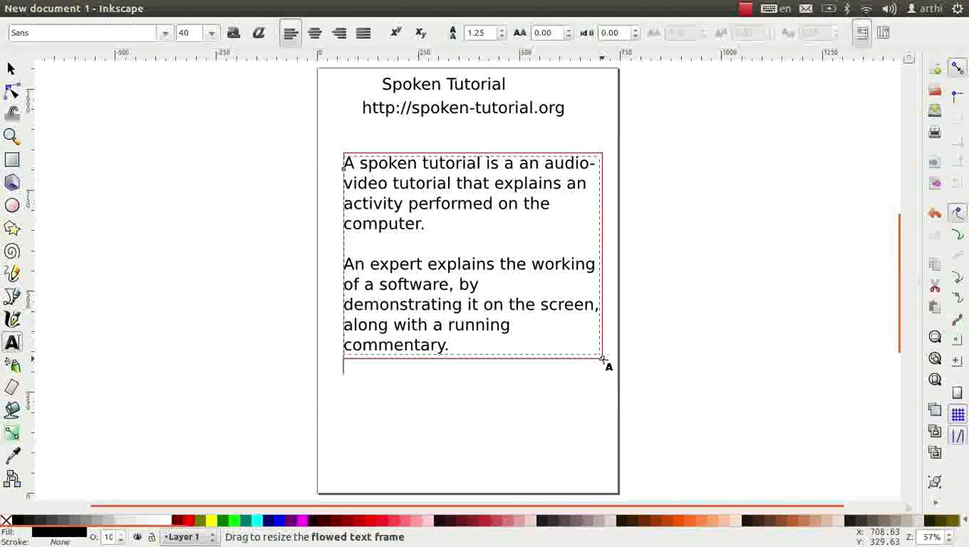
pyautogui.moveTo(604, 362); pyautogui.dragTo(877, 479)
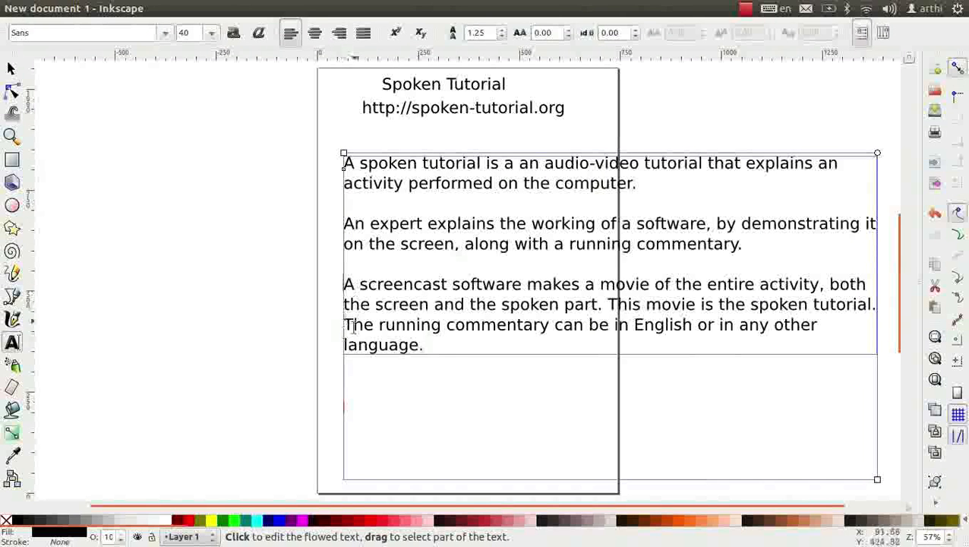
pyautogui.click(345, 323)
pyautogui.press('Return')
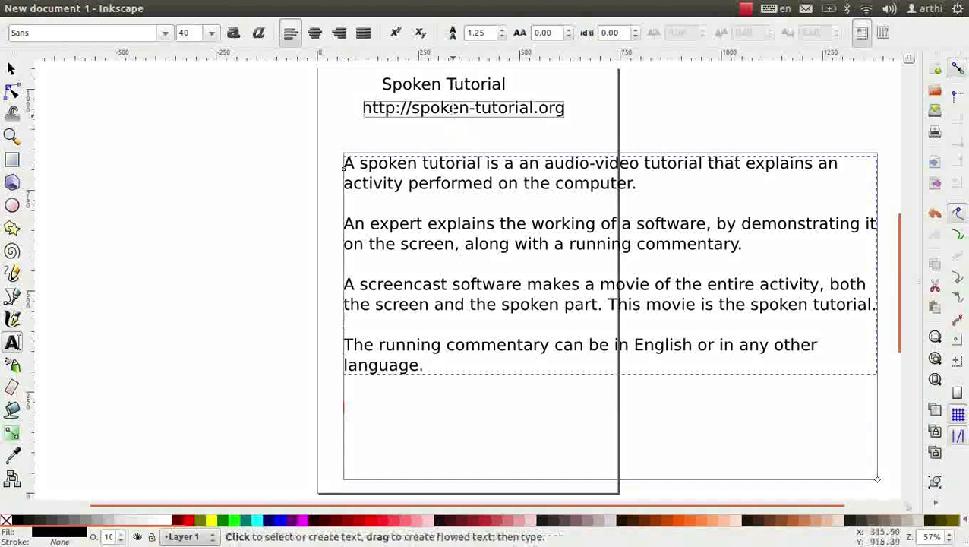
# Open the Text and Font settings for the "Spoken Tutorial" title
pyautogui.click(446, 84)
pyautogui.scroll(4, 446, 83)
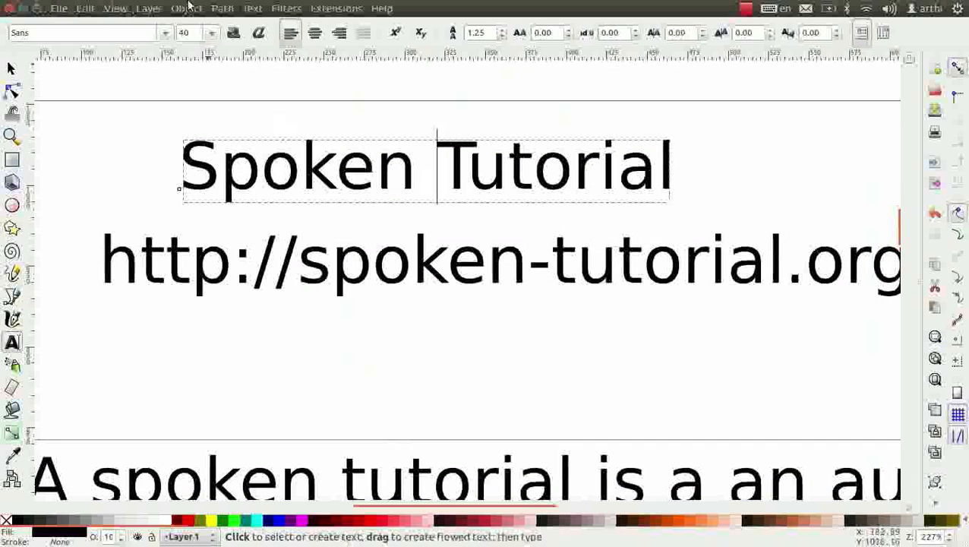
pyautogui.click(251, 9)
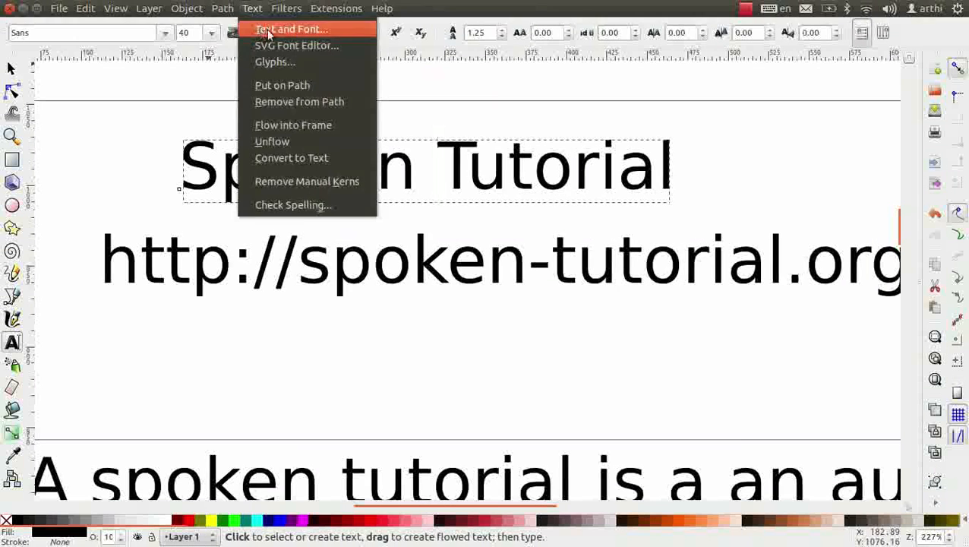
pyautogui.click(268, 31)
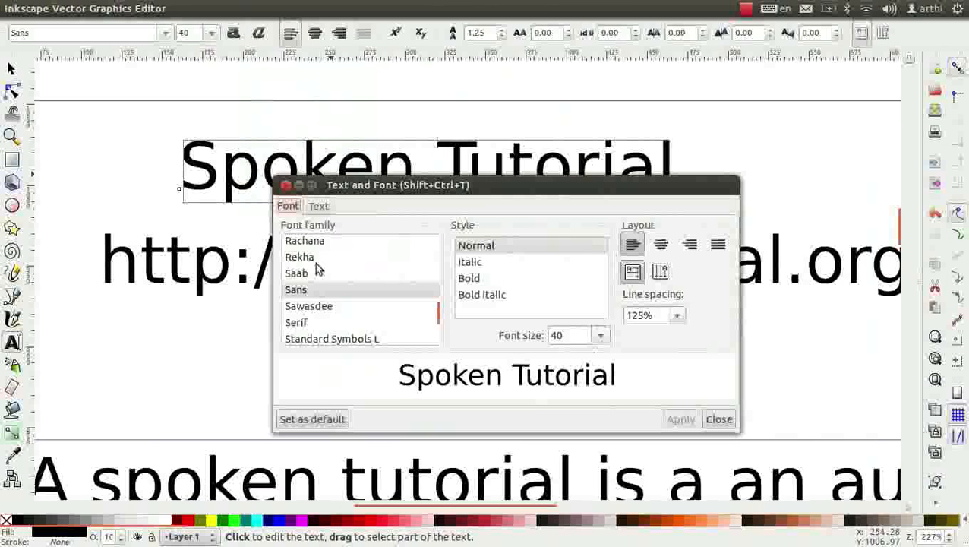
pyautogui.click(322, 208)
pyautogui.click(306, 209)
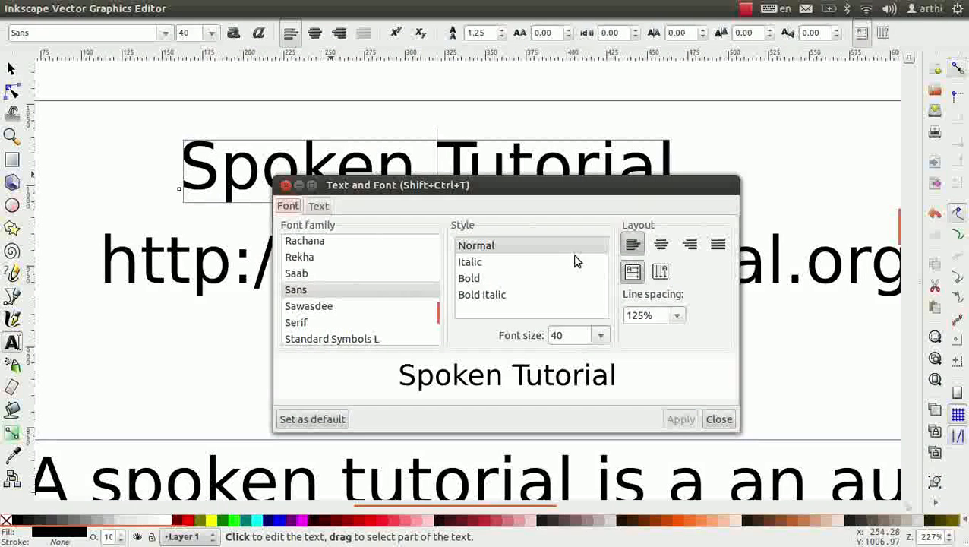
# Preview the title in several font families, including Nimbus Roman No9 L, Nimbus Sans L and Pothana2000
pyautogui.moveTo(438, 339)
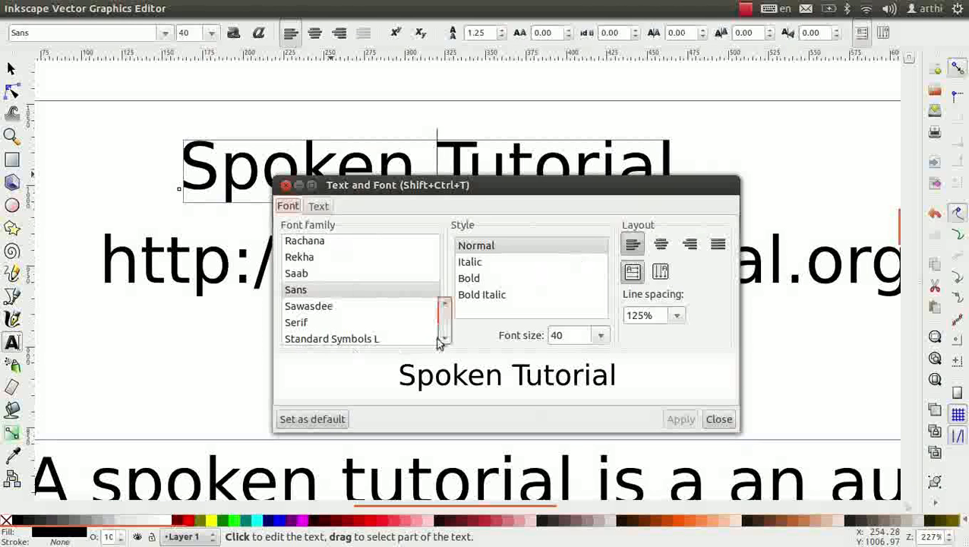
pyautogui.scroll(8, 417, 275)
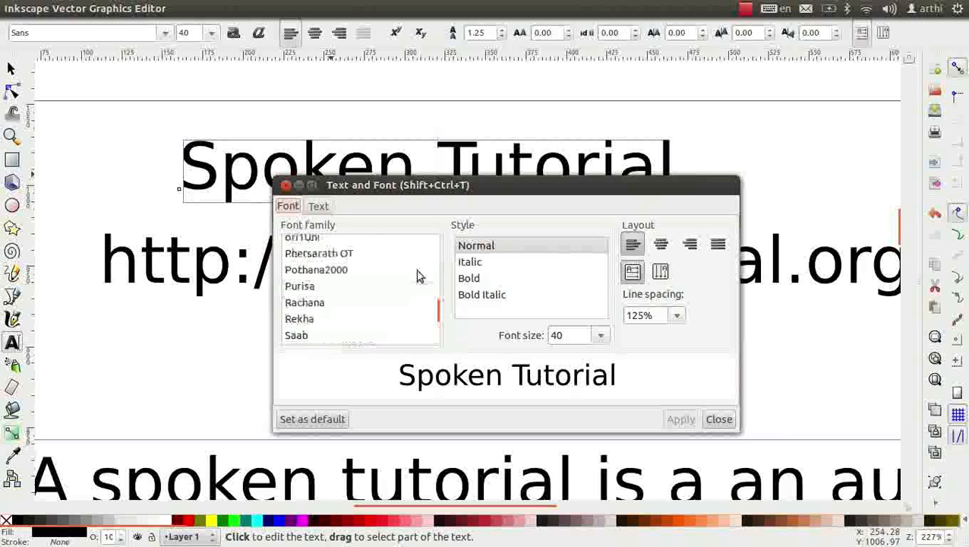
pyautogui.click(344, 258)
pyautogui.click(355, 273)
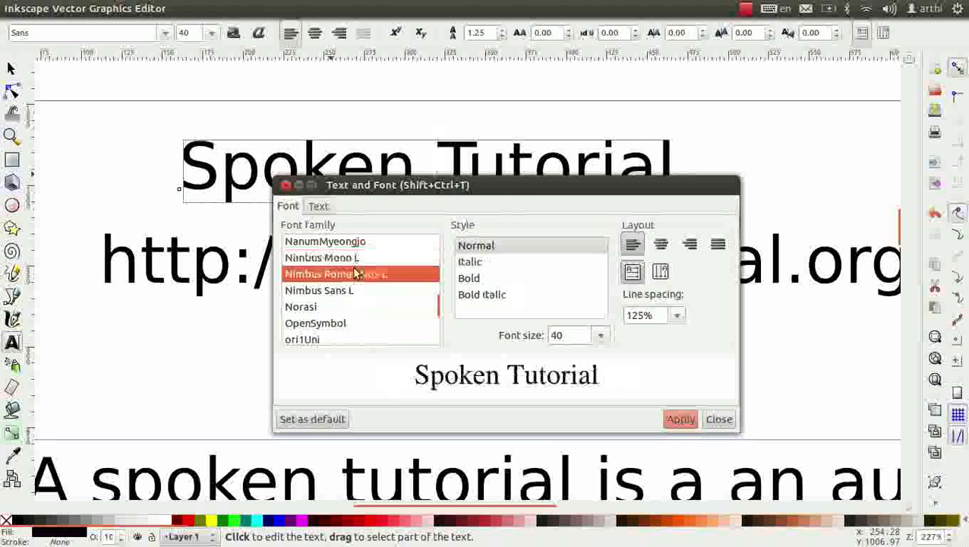
pyautogui.click(350, 295)
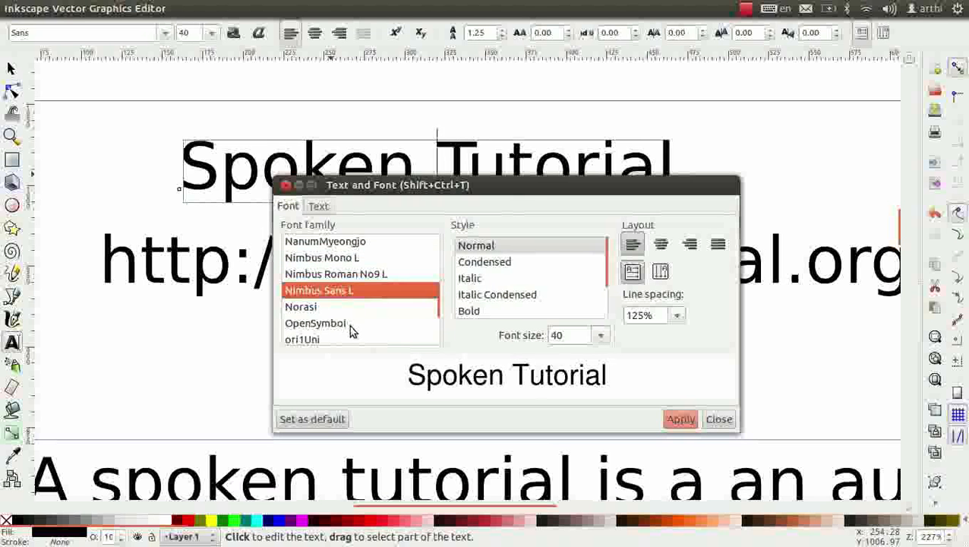
pyautogui.click(352, 306)
pyautogui.scroll(-2, 352, 310)
pyautogui.click(353, 309)
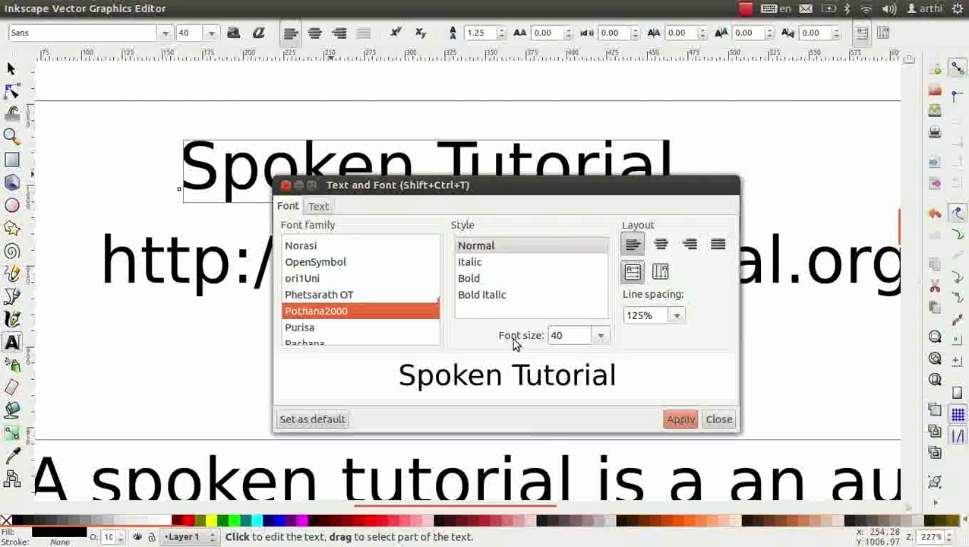
# Choose Bitstream Charter as the title's font family, preview the Italic and Bold Italic styles, and set the style to Bold
pyautogui.moveTo(443, 288); pyautogui.dragTo(443, 241)
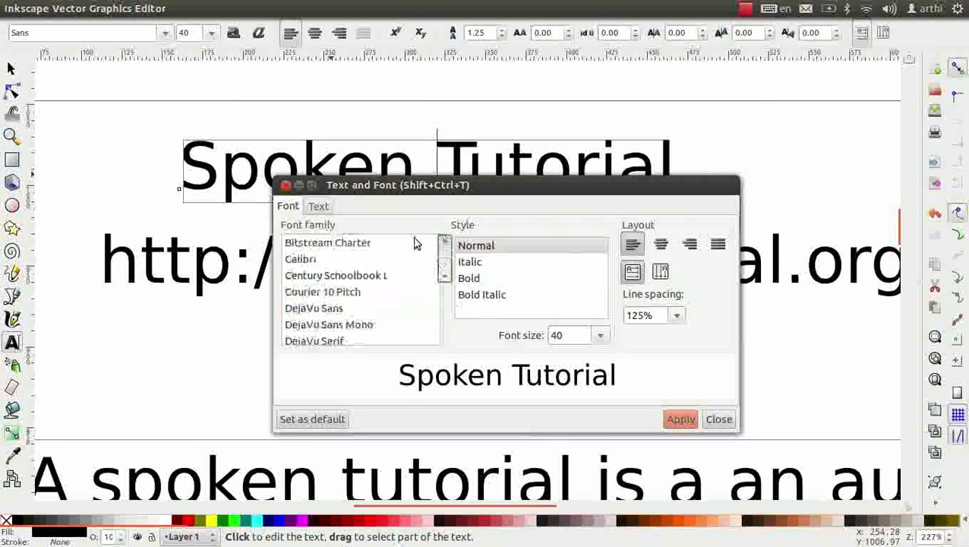
pyautogui.click(407, 242)
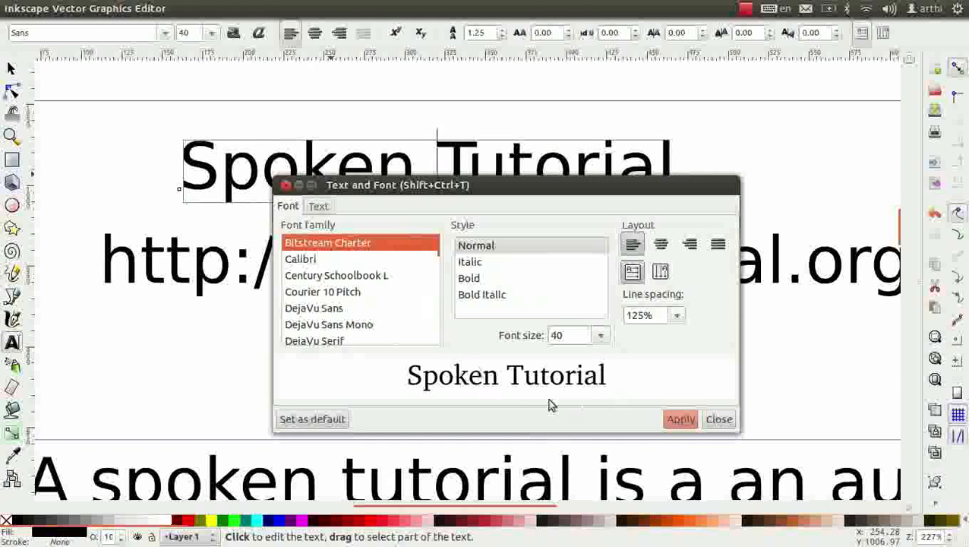
pyautogui.click(501, 250)
pyautogui.click(497, 263)
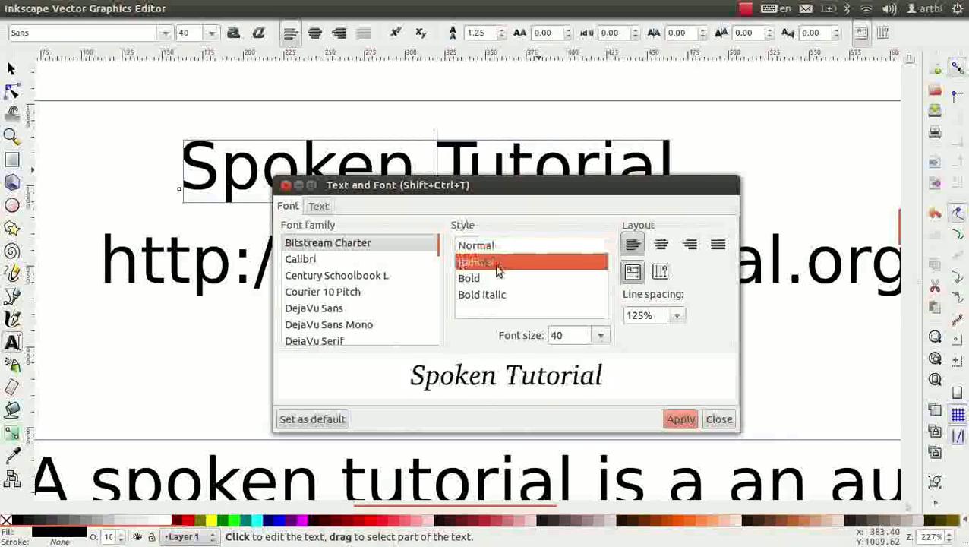
pyautogui.click(497, 278)
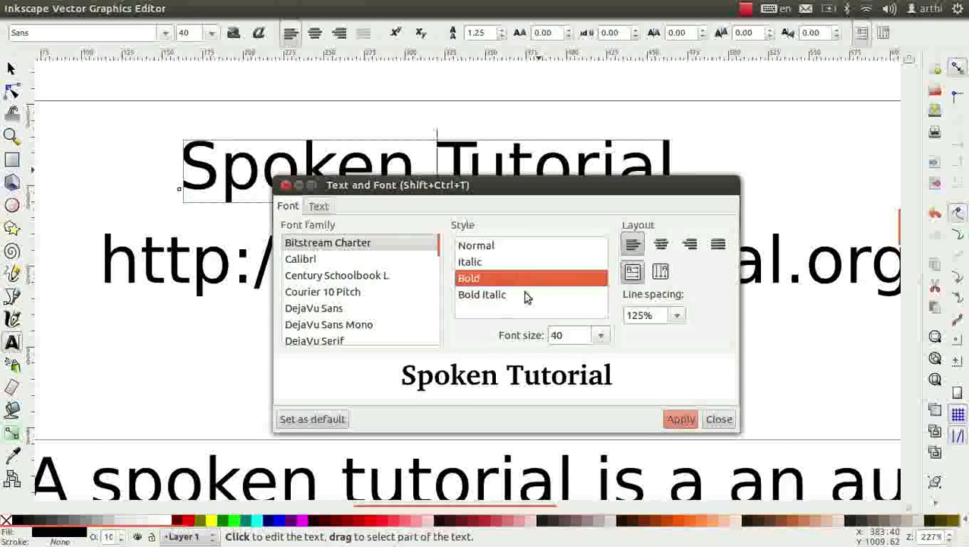
pyautogui.click(525, 295)
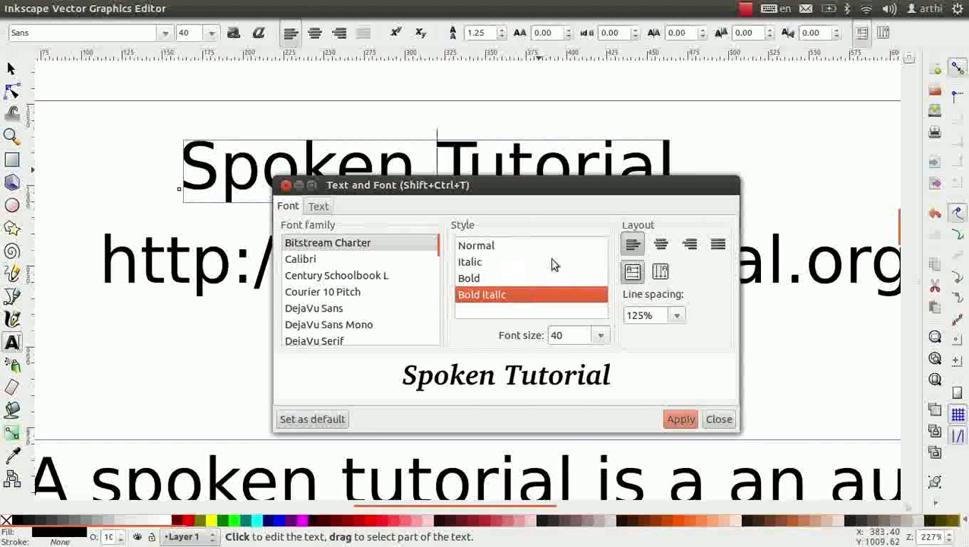
pyautogui.click(486, 280)
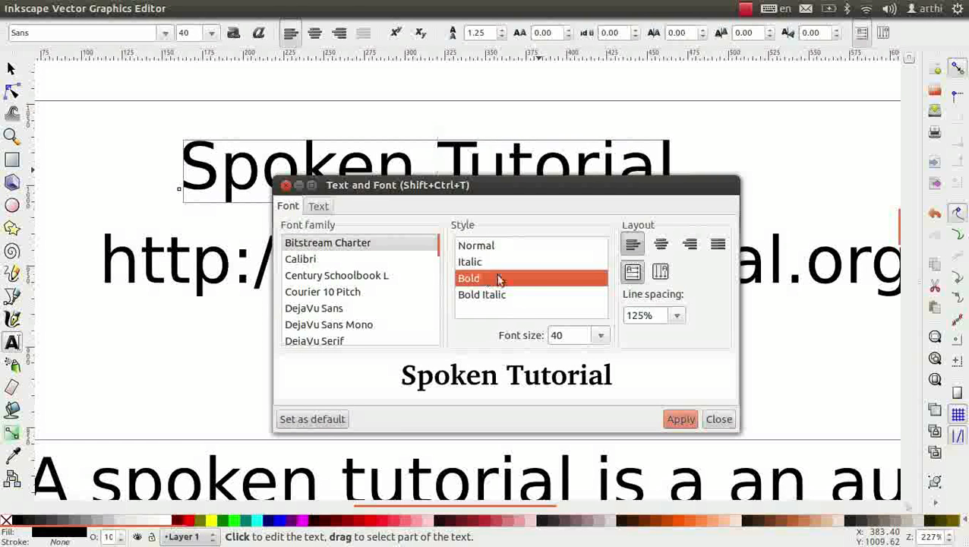
# Set the title's font size to 64, view its text content, and apply the font settings before closing them
pyautogui.click(600, 335)
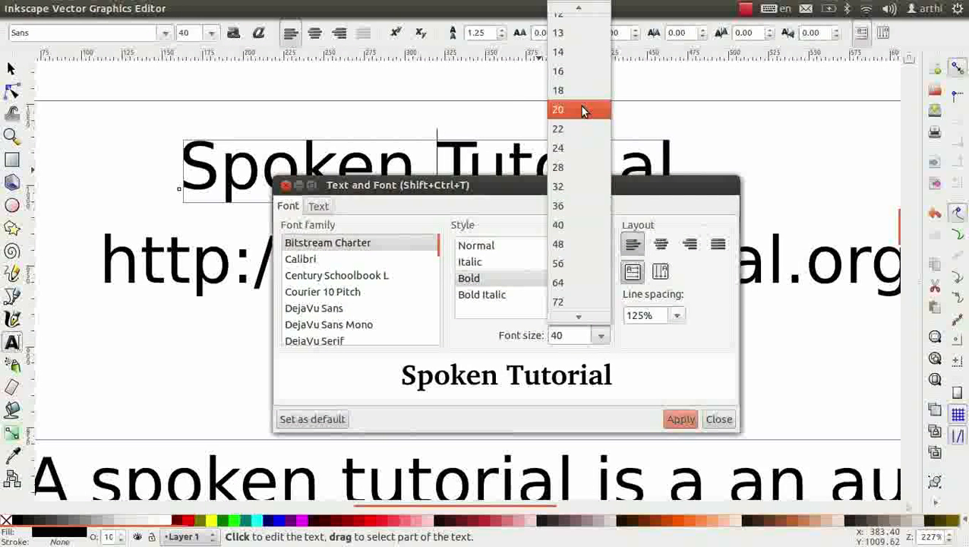
pyautogui.click(584, 282)
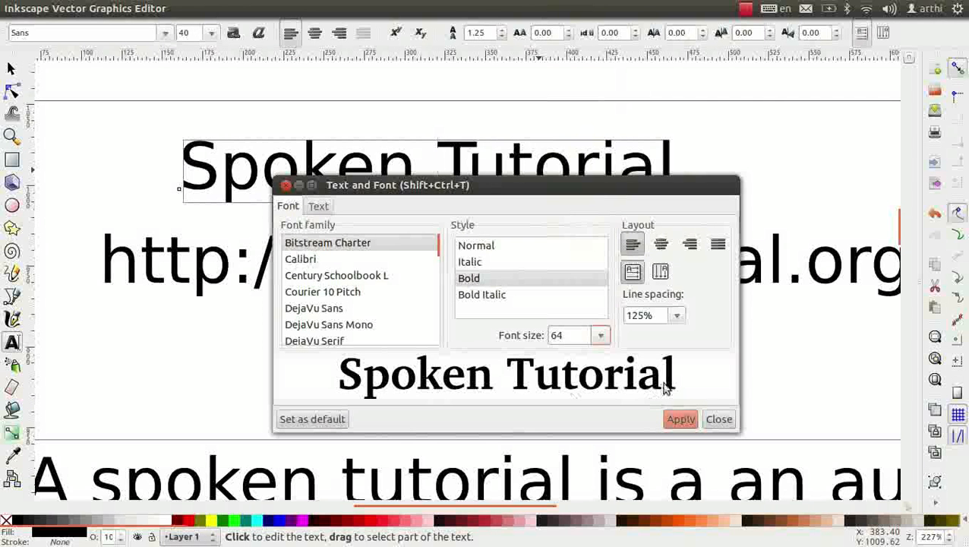
pyautogui.click(319, 207)
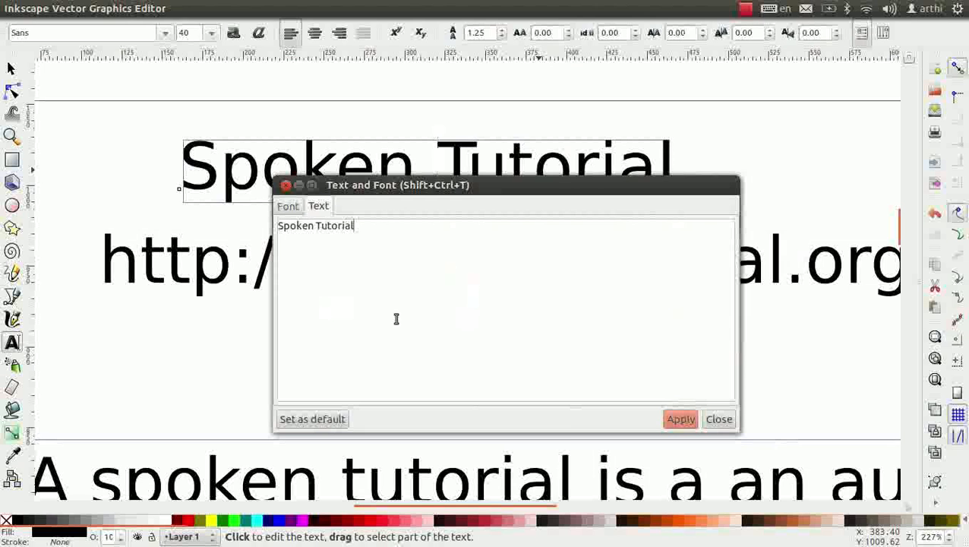
pyautogui.click(390, 253)
pyautogui.click(680, 418)
pyautogui.click(718, 420)
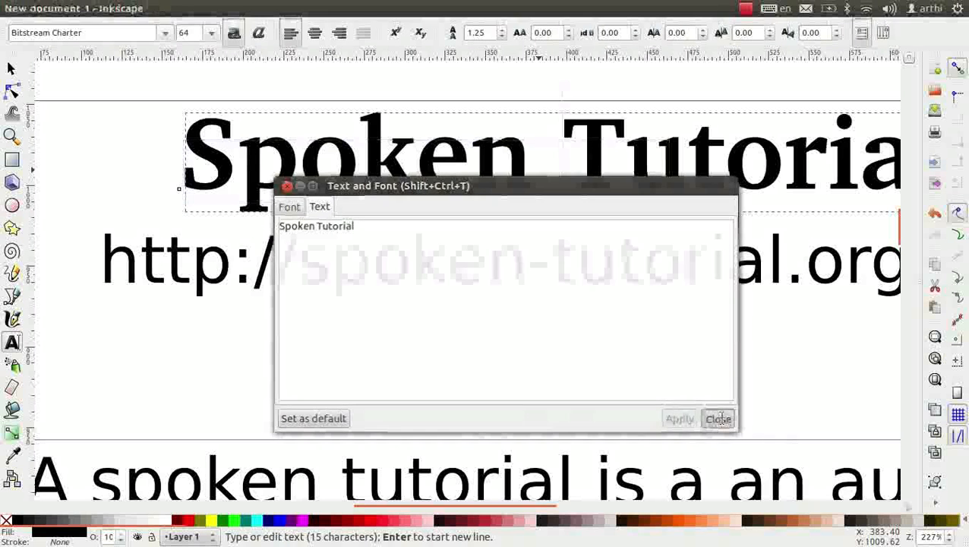
# Fill the "Spoken Tutorial" title with maroon and select the entire URL text below it
pyautogui.press('5')
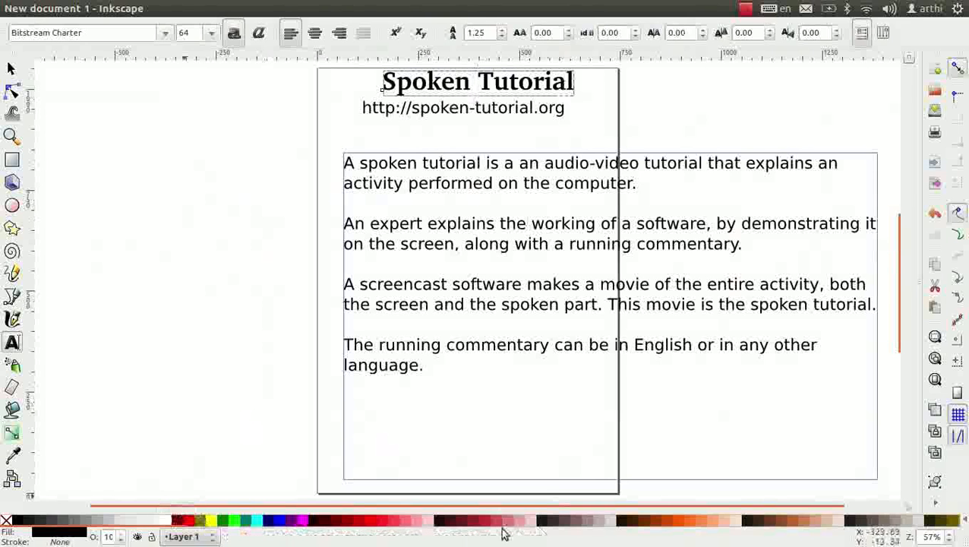
pyautogui.click(177, 522)
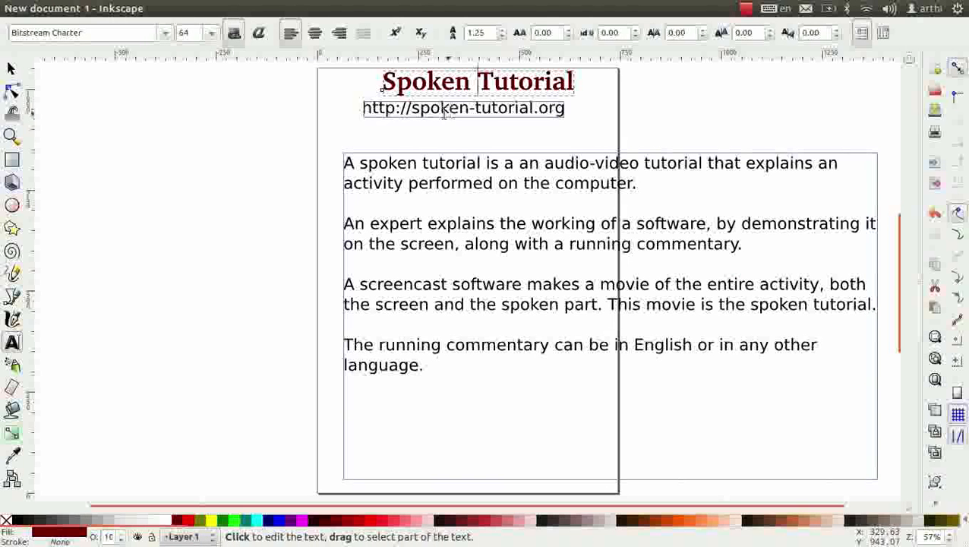
pyautogui.moveTo(363, 108); pyautogui.dragTo(580, 123)
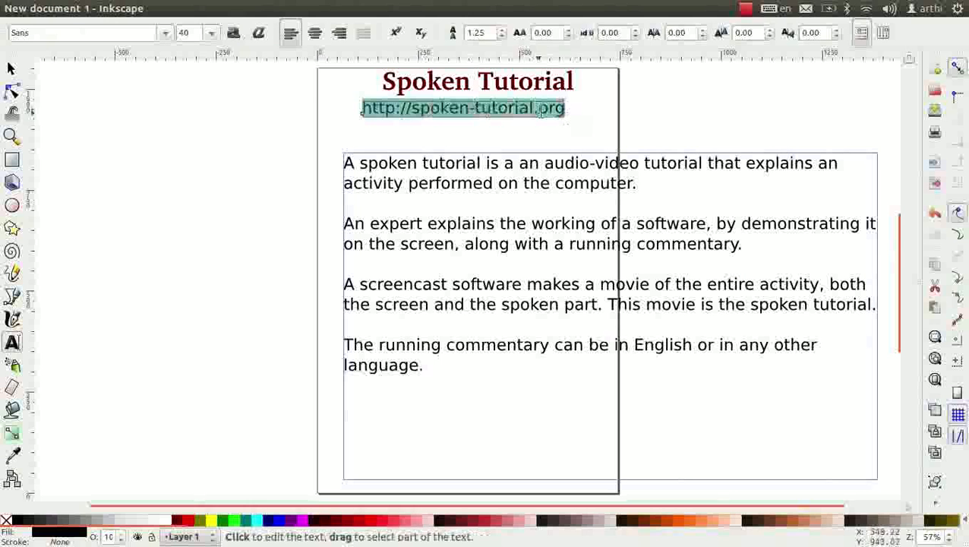
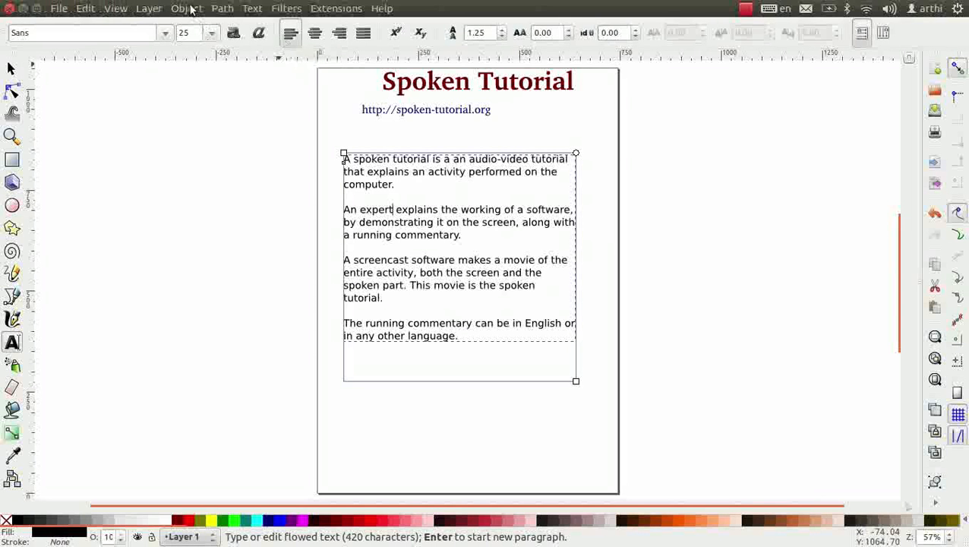
# Open the Align and Distribute settings and centre the "Spoken Tutorial" title on the vertical axis relative to the page
pyautogui.click(186, 8)
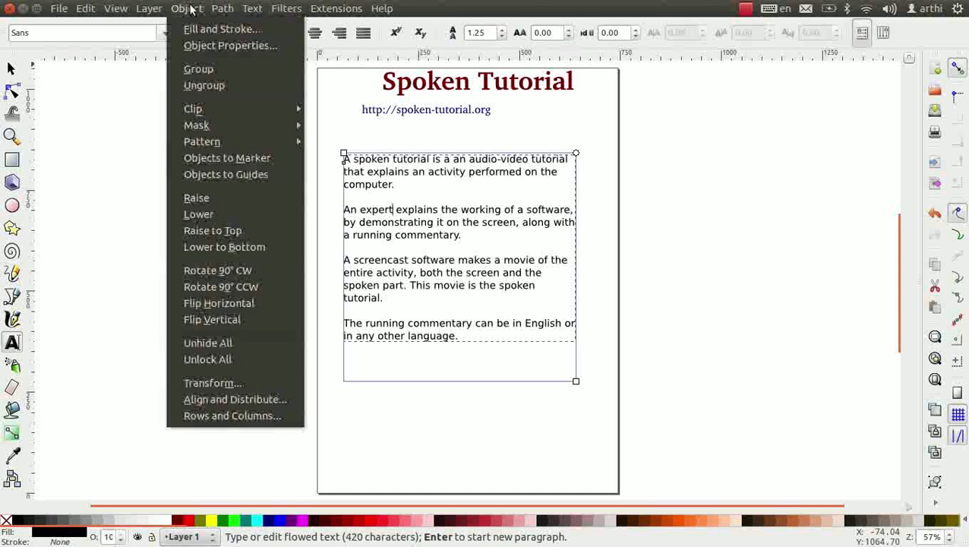
pyautogui.click(271, 402)
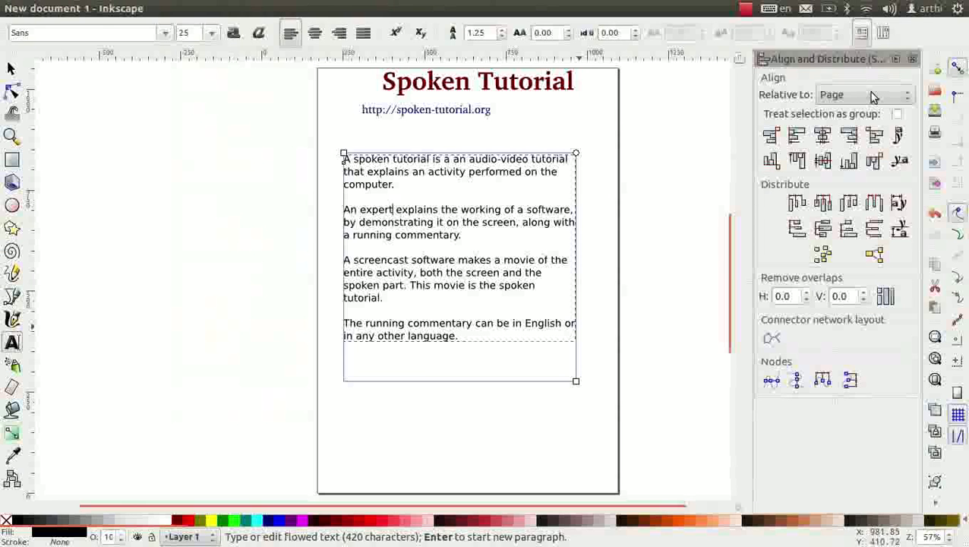
pyautogui.click(467, 81)
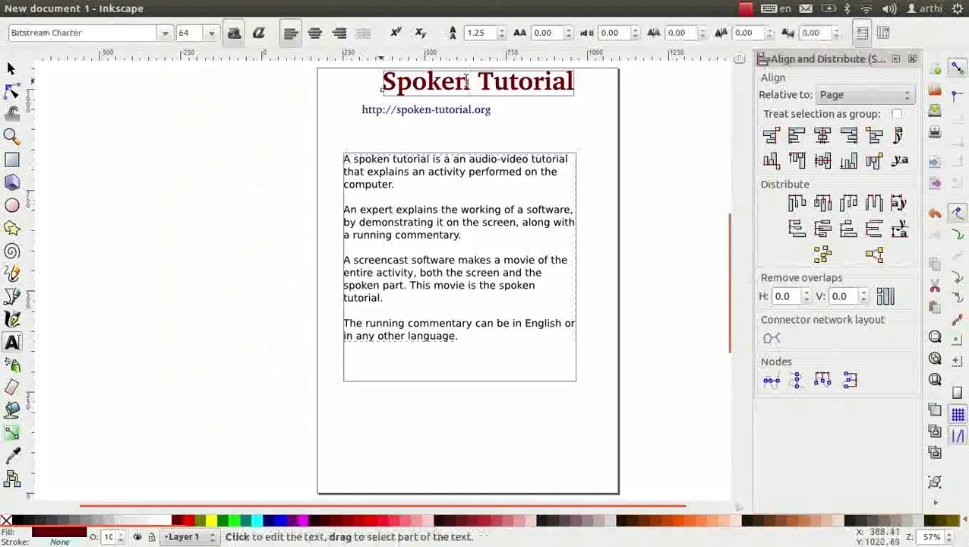
pyautogui.click(824, 136)
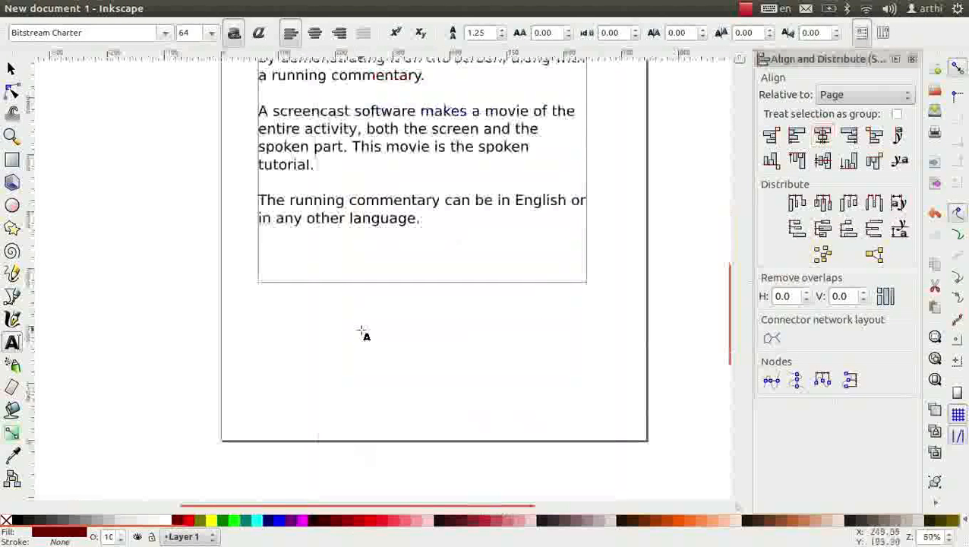
# Add the text "FOSS Categories" below the body text and centre it on the vertical axis relative to the page
pyautogui.click(362, 329)
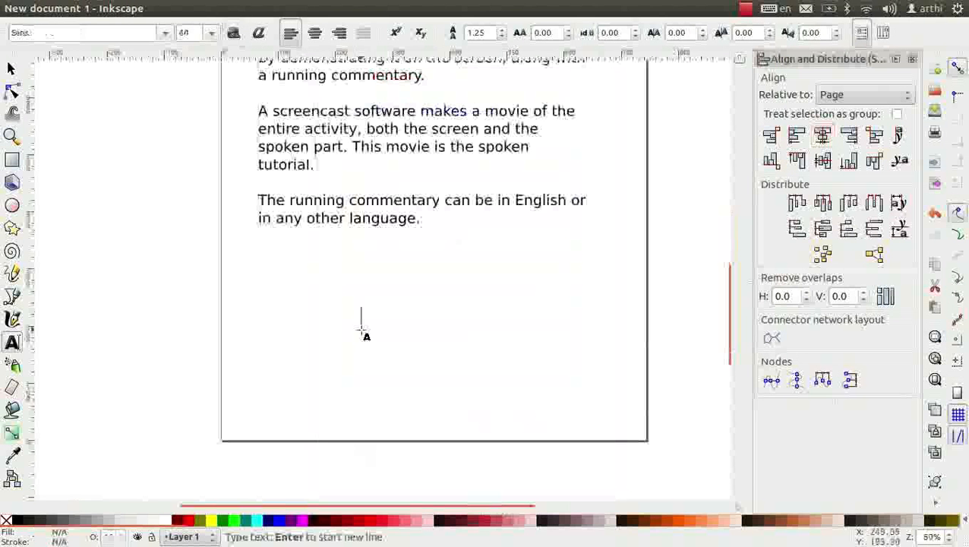
pyautogui.write('FOSS Ca')
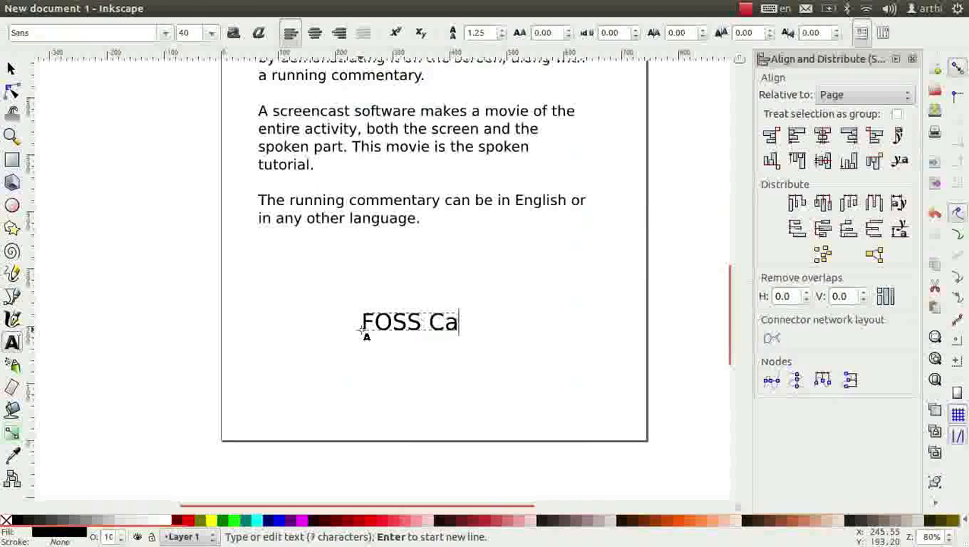
pyautogui.write('tegories')
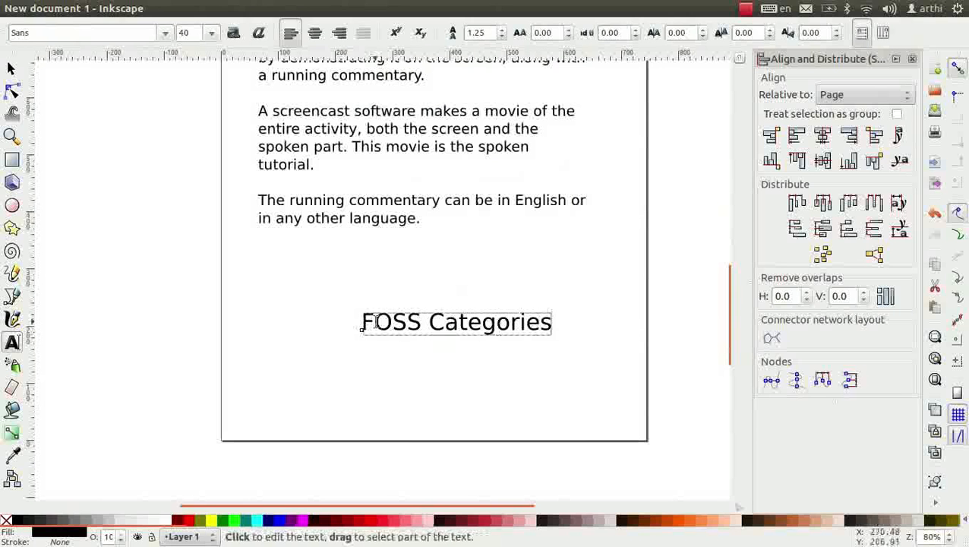
pyautogui.click(824, 136)
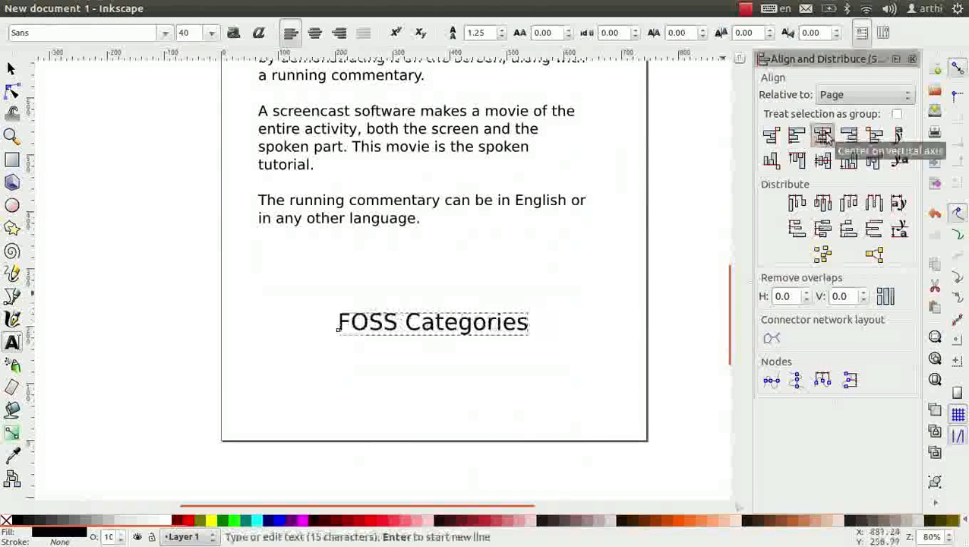
# Add four separate text objects, "Linux", "LaTeX", "Scilab" and "Python", scattered below the "FOSS Categories" heading
pyautogui.click(270, 373)
pyautogui.write('Linux')
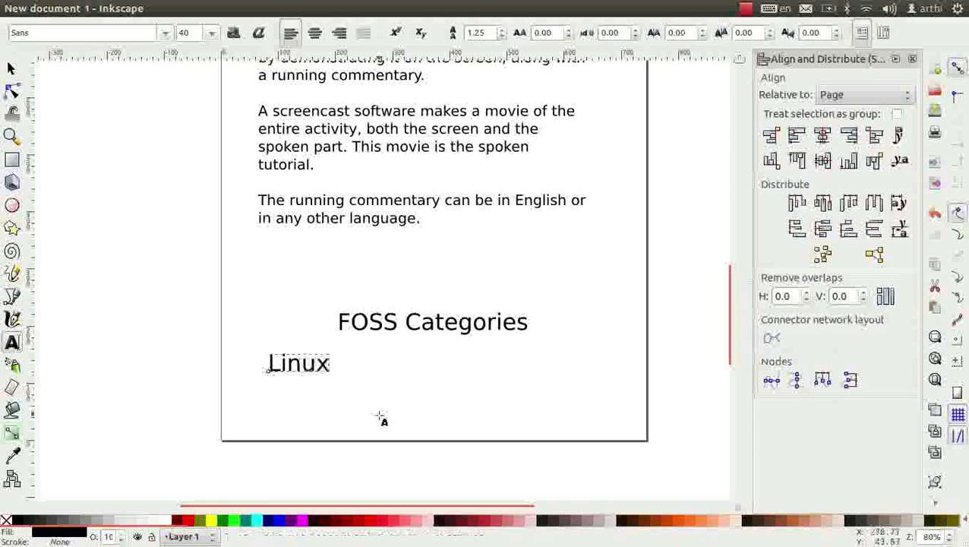
pyautogui.click(340, 408)
pyautogui.write('LaTeX')
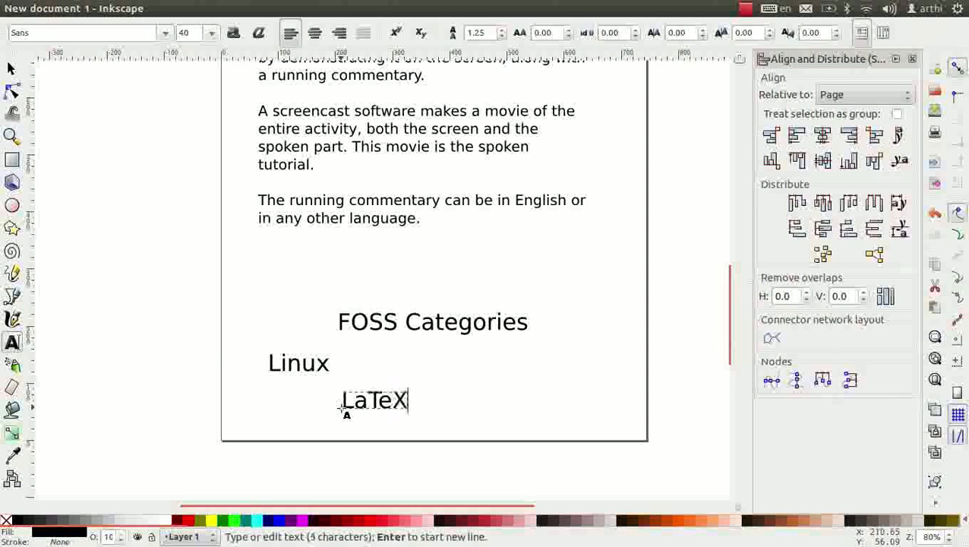
pyautogui.click(466, 358)
pyautogui.write('Scil')
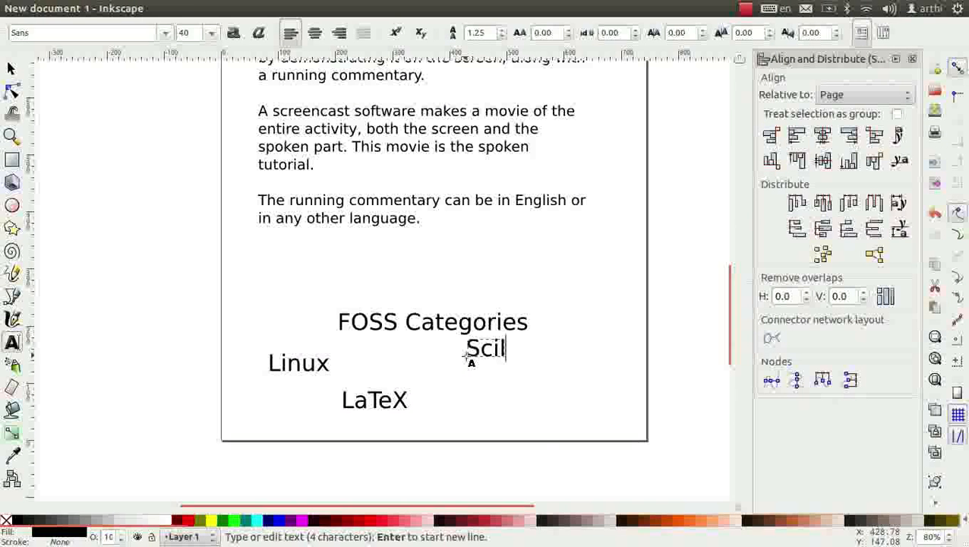
pyautogui.write('ab')
pyautogui.click(529, 400)
pyautogui.write('Py')
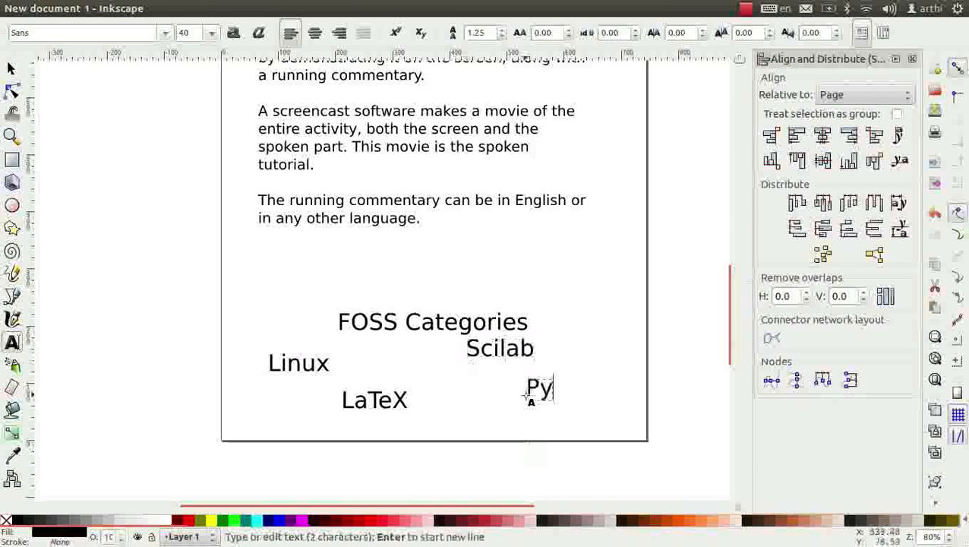
pyautogui.write('thon')
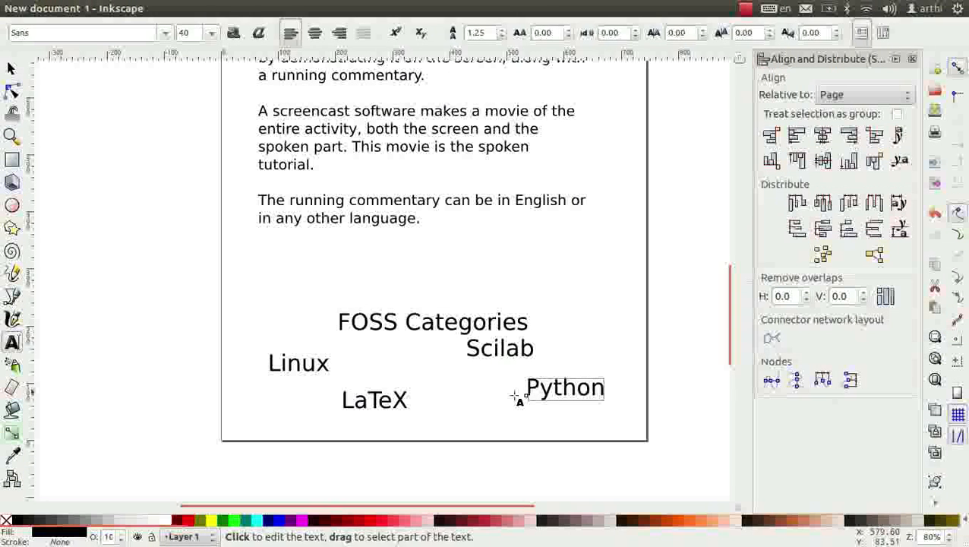
# Select the words Linux, LaTeX, Scilab and Python, align their text baselines, and distribute their baseline anchors horizontally
pyautogui.click(10, 68)
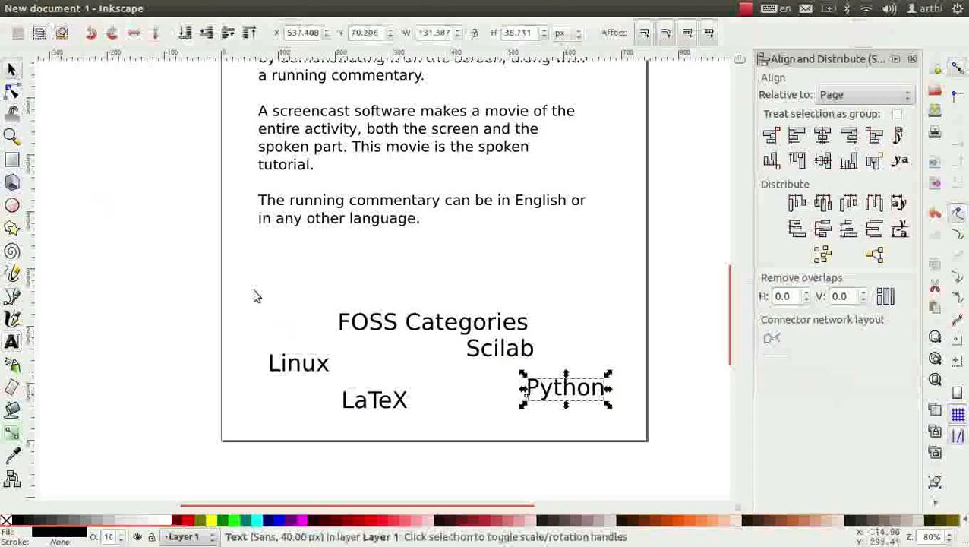
pyautogui.click(312, 370)
pyautogui.keyDown('shift'); pyautogui.click(397, 409); pyautogui.keyUp('shift')
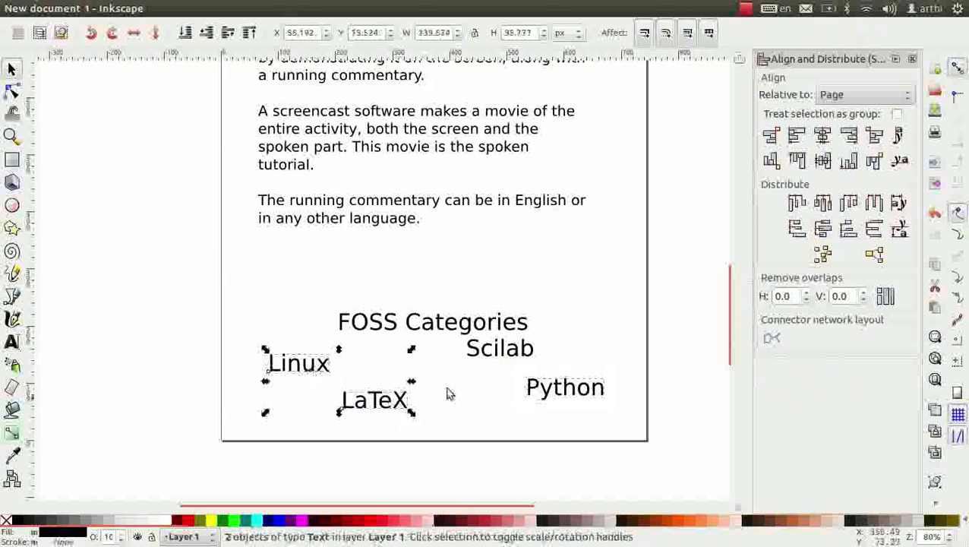
pyautogui.keyDown('shift'); pyautogui.click(518, 360); pyautogui.keyUp('shift')
pyautogui.keyDown('shift'); pyautogui.click(563, 394); pyautogui.keyUp('shift')
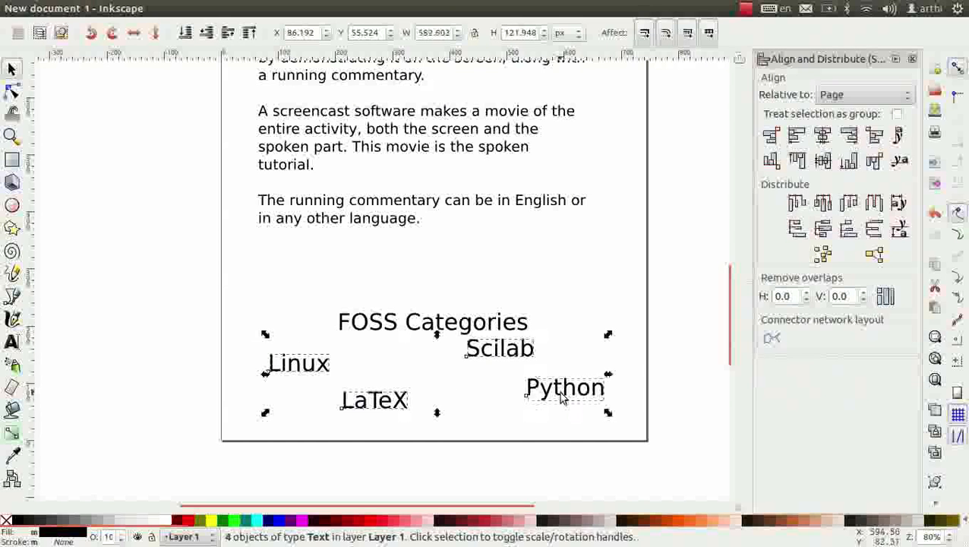
pyautogui.click(900, 161)
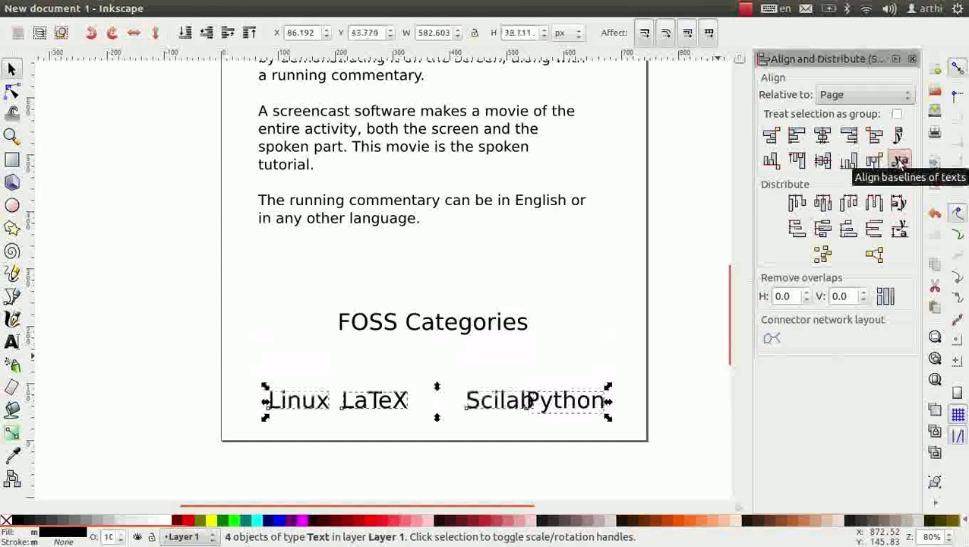
pyautogui.click(898, 201)
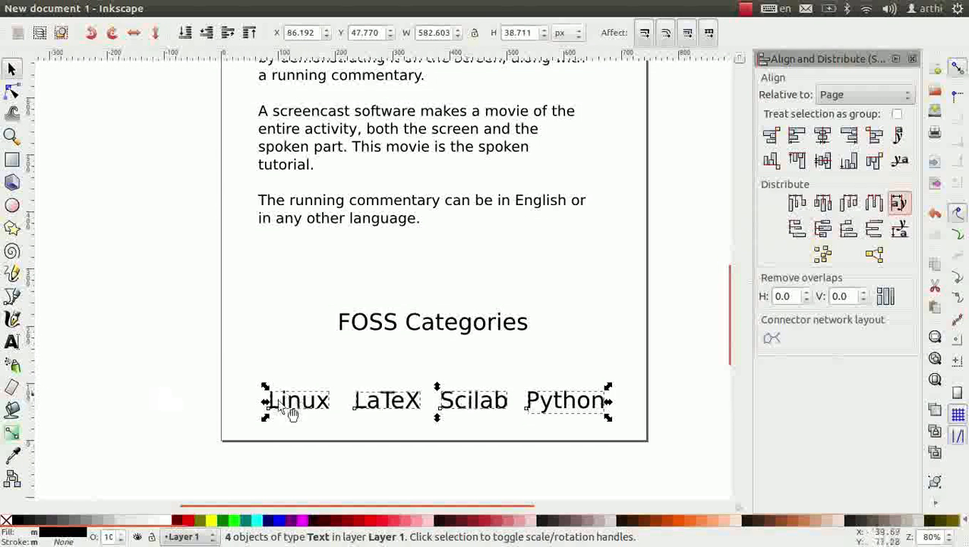
# Make the horizontal gaps between the four selected category words equal
pyautogui.press('3')
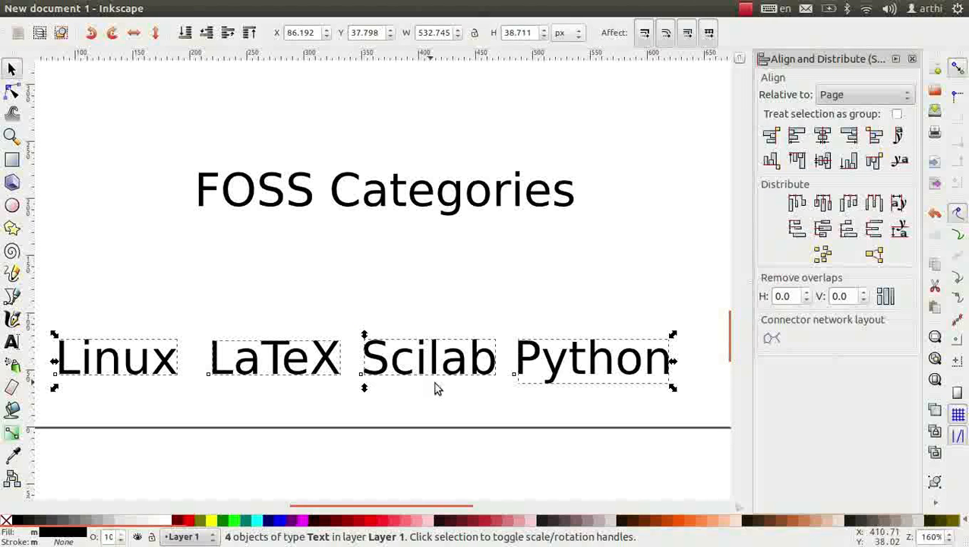
pyautogui.click(874, 204)
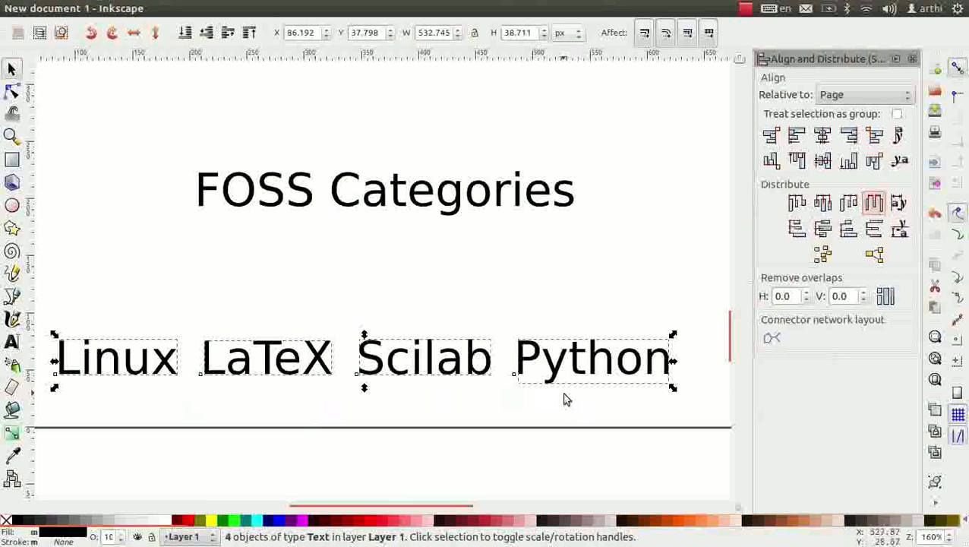
pyautogui.click(936, 379)
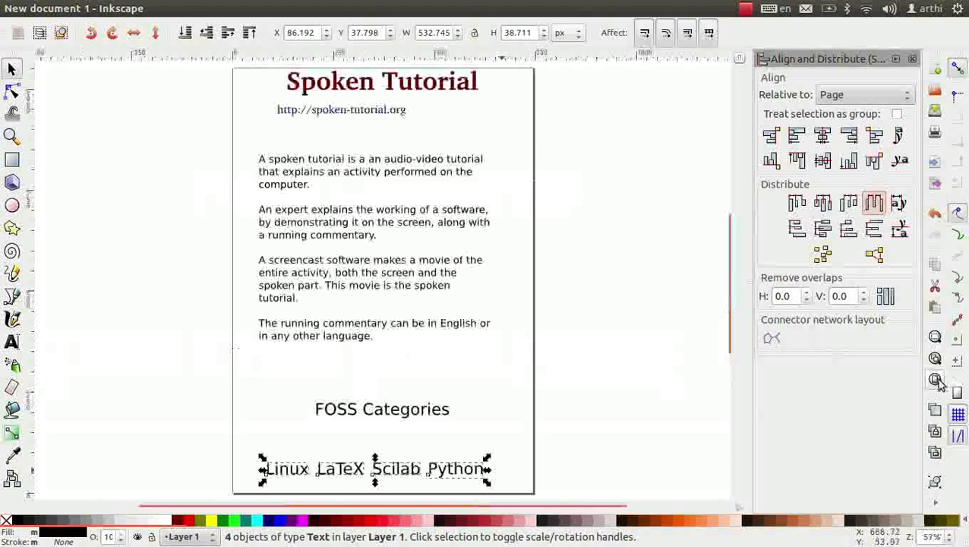
# Set the line spacing of the flowed body text to 1.50
pyautogui.doubleClick(363, 271)
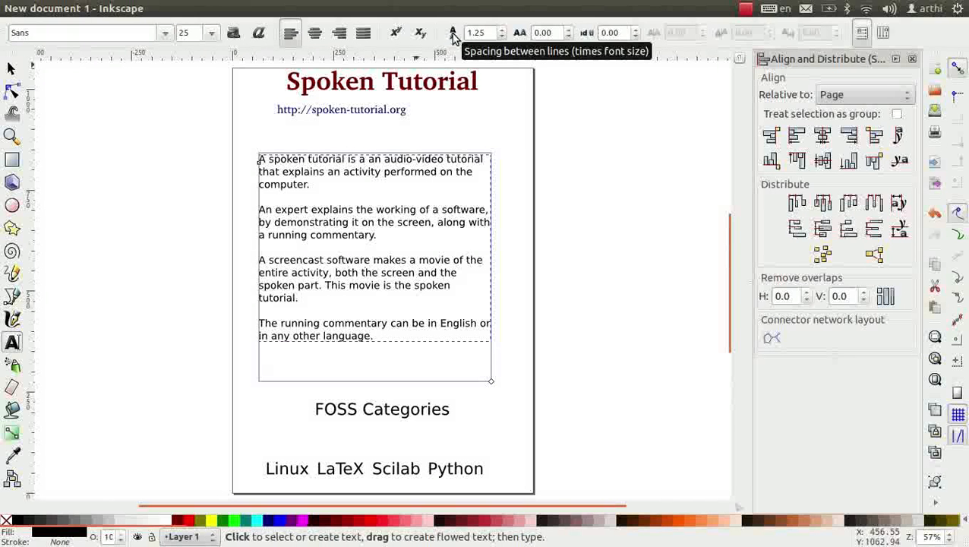
pyautogui.click(502, 31)
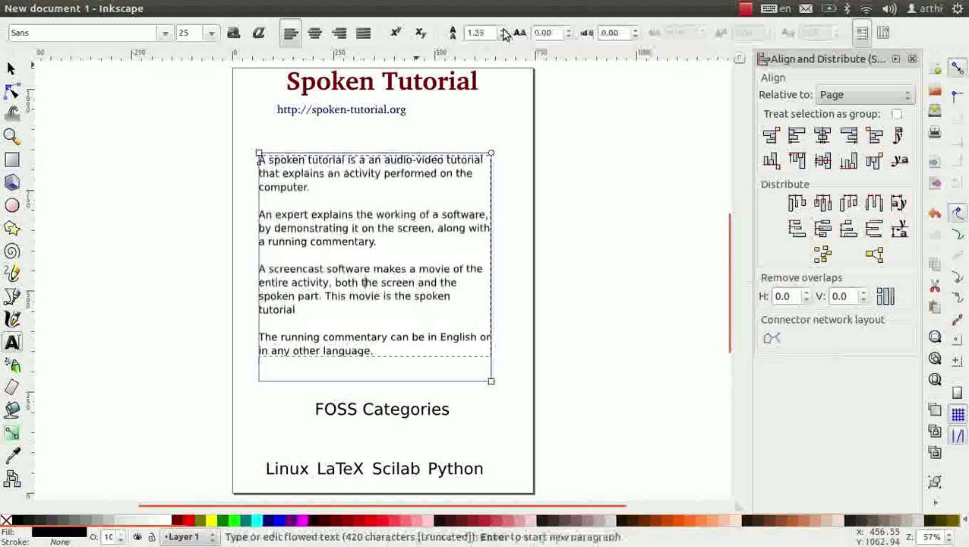
pyautogui.click(502, 29)
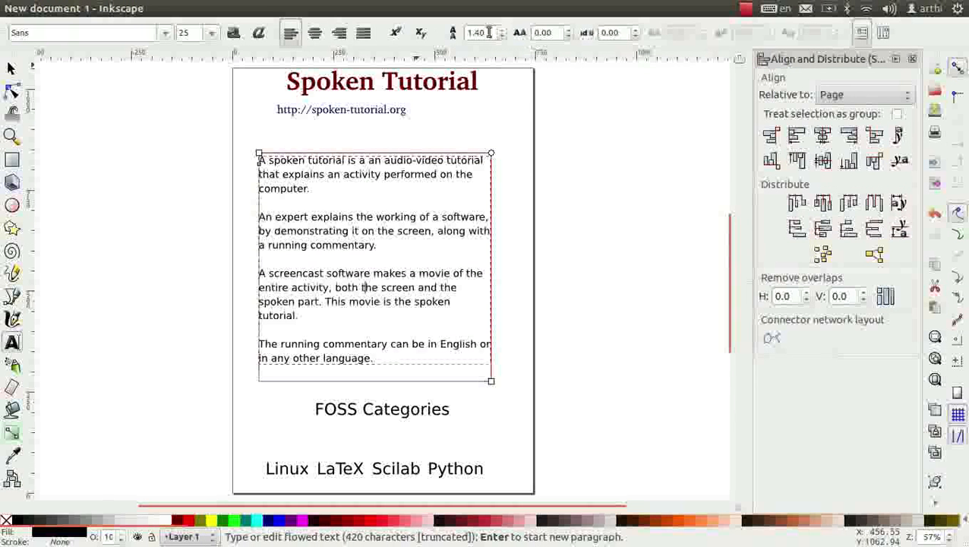
pyautogui.moveTo(489, 32); pyautogui.dragTo(340, 34)
pyautogui.write('1.')
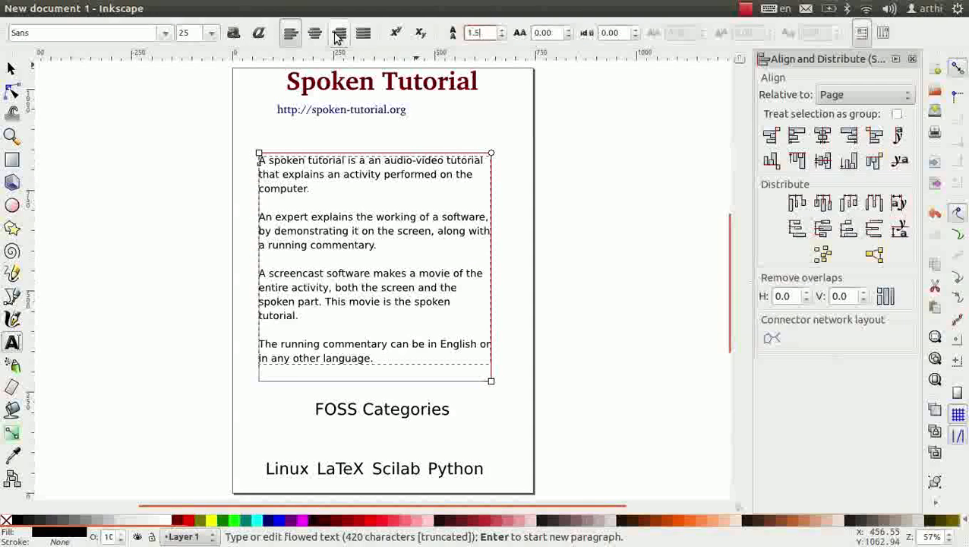
pyautogui.press('Return')
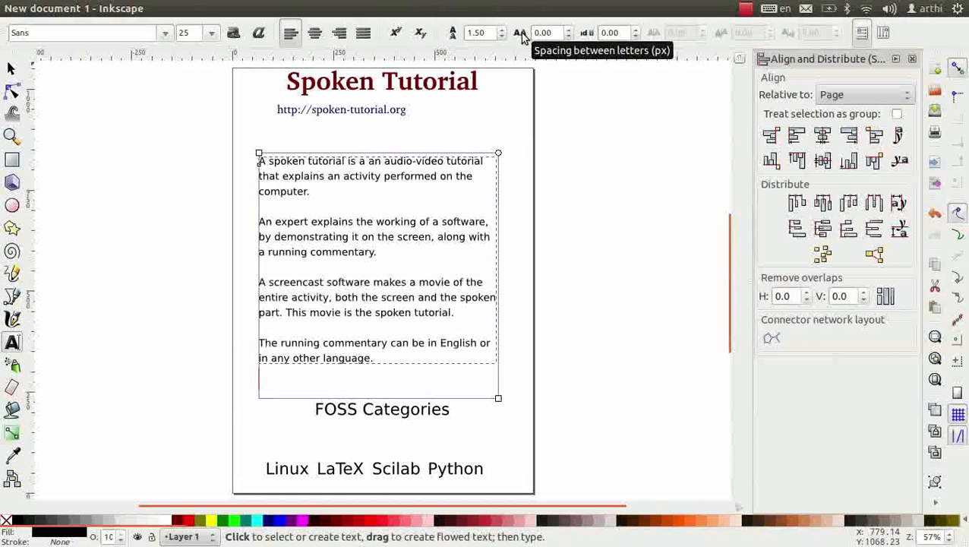
# Try a wider letter spacing on the body text and reset it to 0
pyautogui.click(568, 29)
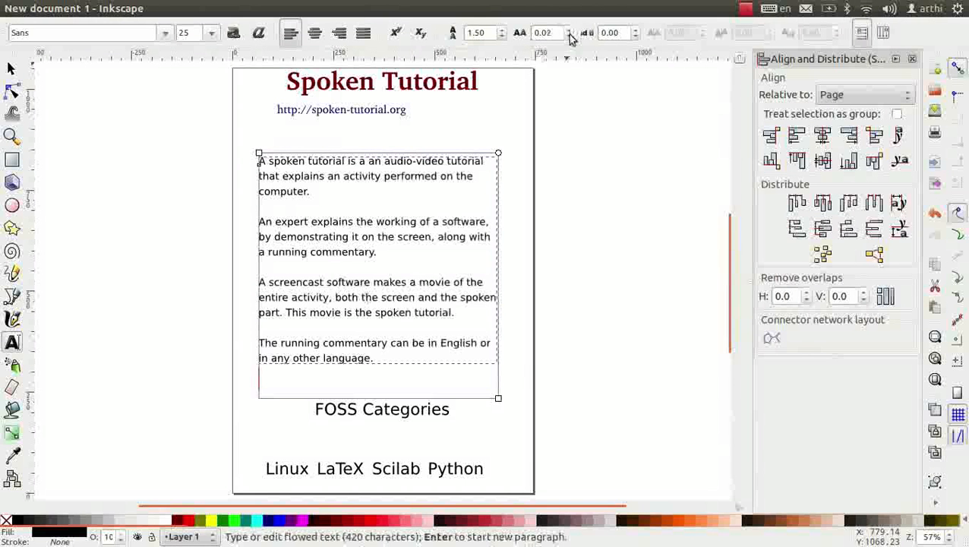
pyautogui.moveTo(569, 34); pyautogui.dragTo(527, 27)
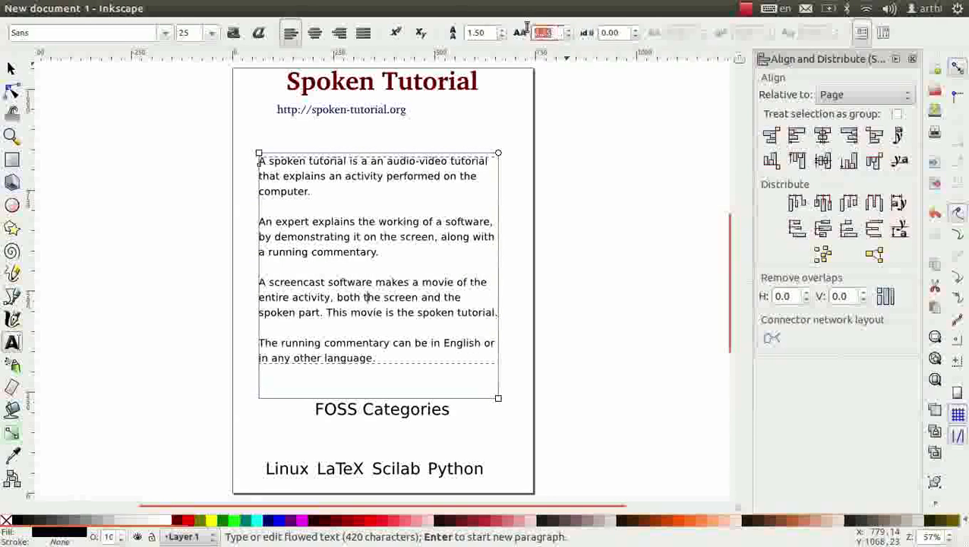
pyautogui.write('0')
pyautogui.press('Return')
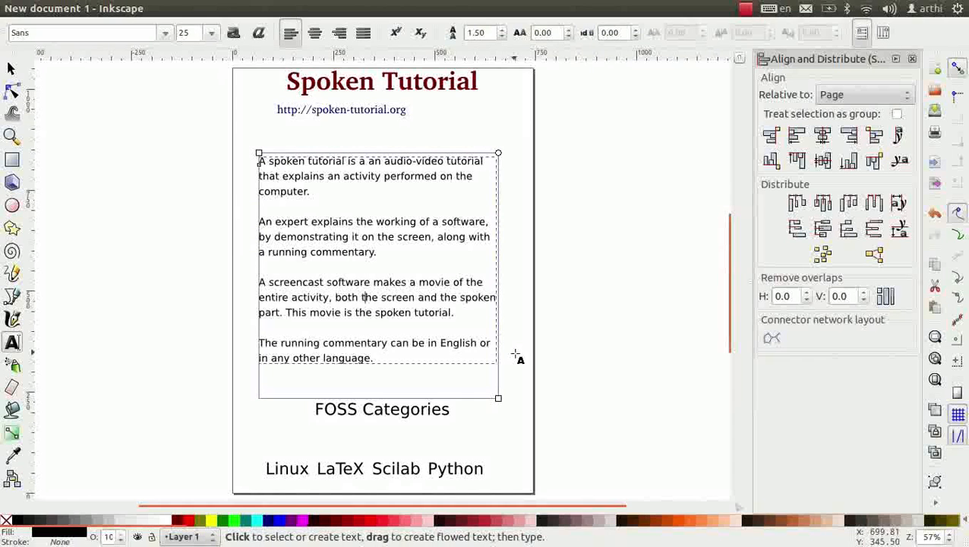
# Add the text "Learn Open Source Software for Free" in the empty canvas area to the right of the page
pyautogui.click(355, 211)
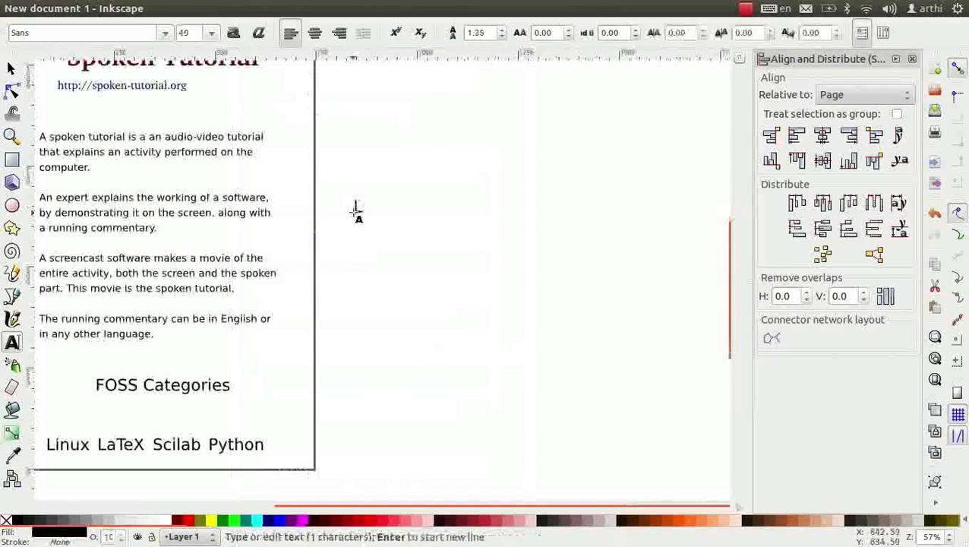
pyautogui.write('Lear')
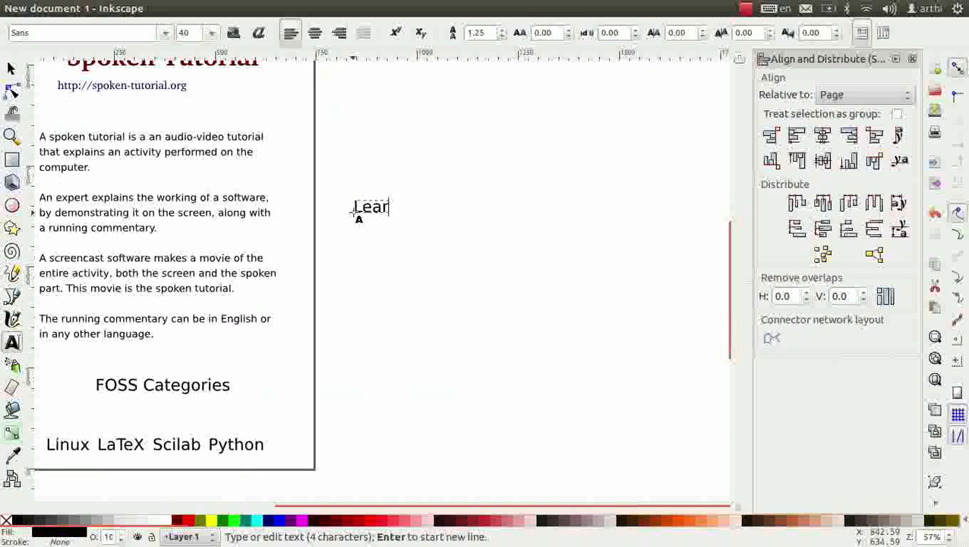
pyautogui.write('n Open Source')
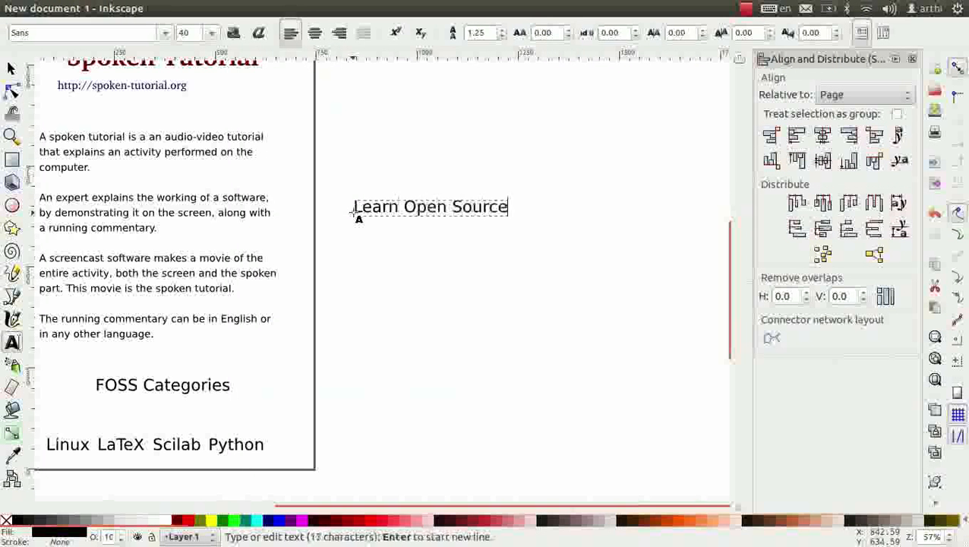
pyautogui.write(' Software for Free')
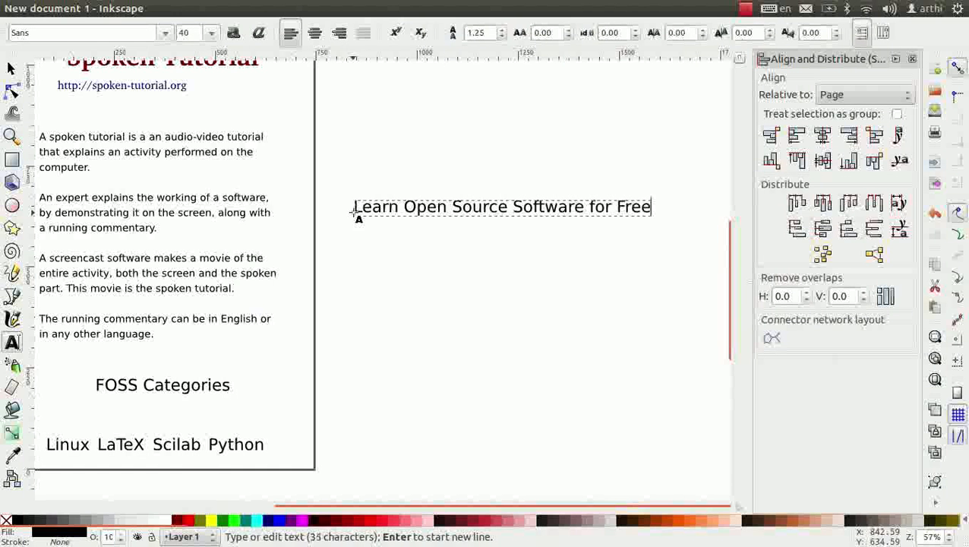
# Format the "Learn Open Source Software for Free" text in Ubuntu, size 22, bold
pyautogui.tripleClick(12, 32)
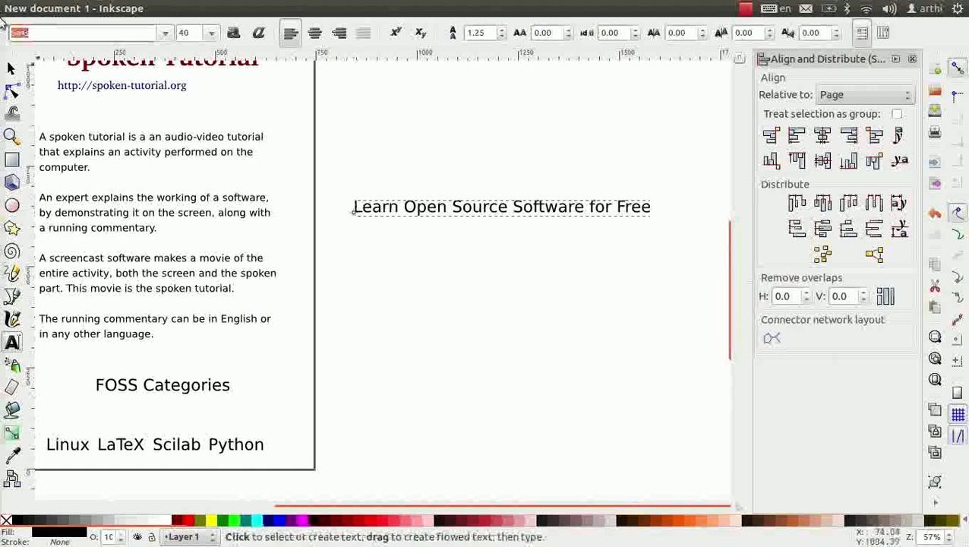
pyautogui.write('ub')
pyautogui.click(41, 50)
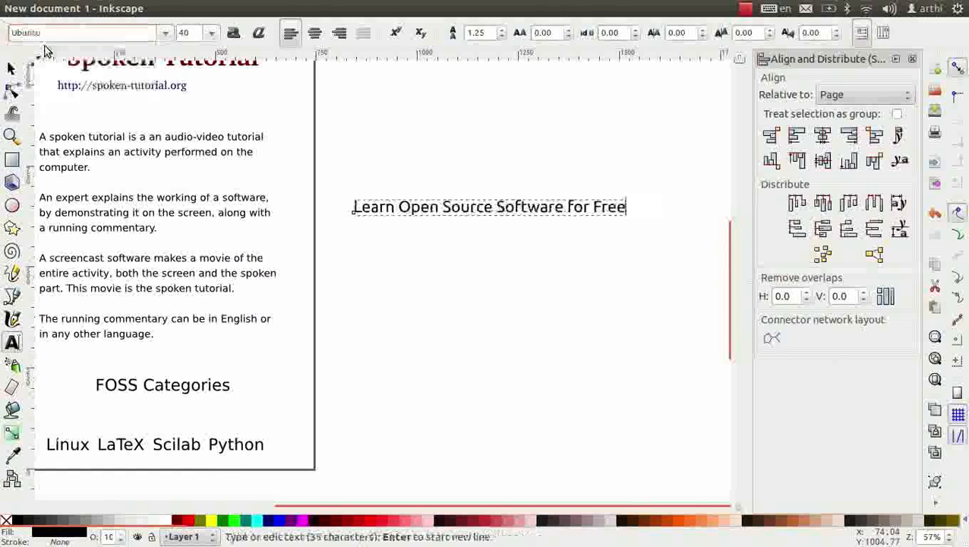
pyautogui.click(212, 33)
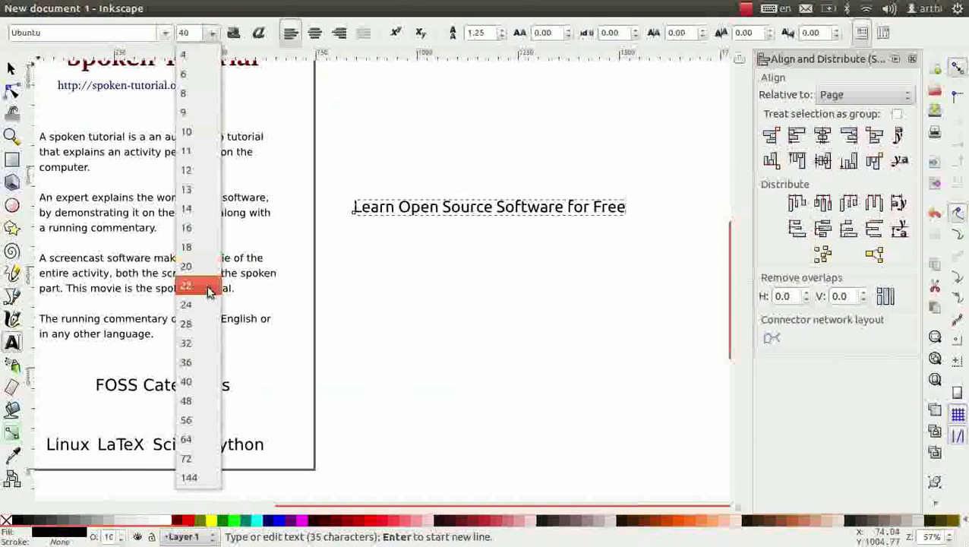
pyautogui.click(186, 285)
pyautogui.click(234, 33)
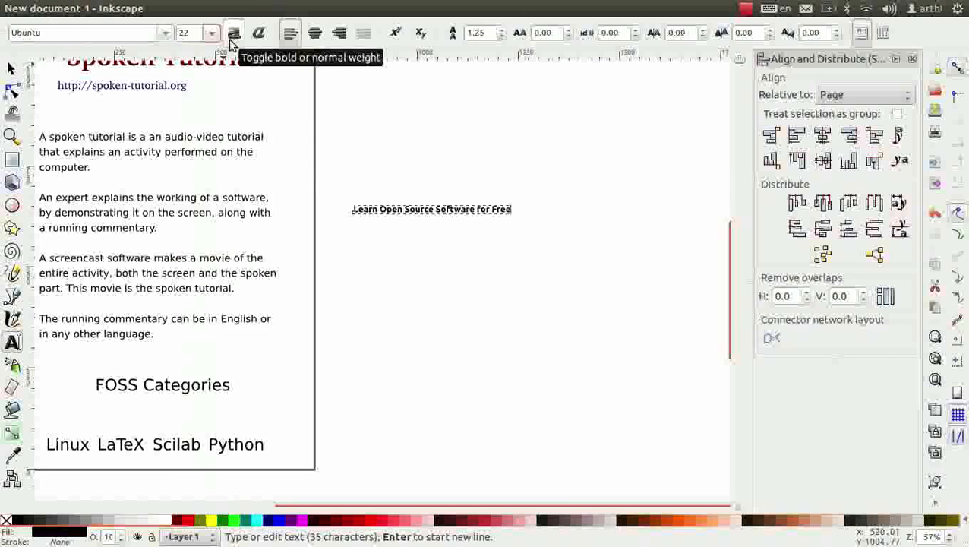
# Make the "Learn Open Source Software for Free" text vertical and place one copy along each side edge of the page
pyautogui.click(883, 33)
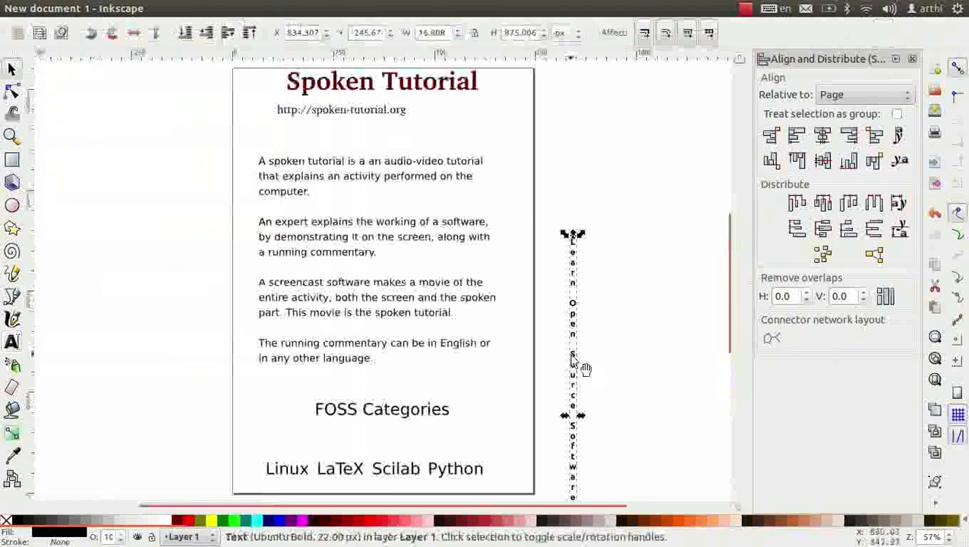
pyautogui.moveTo(571, 359); pyautogui.dragTo(244, 212)
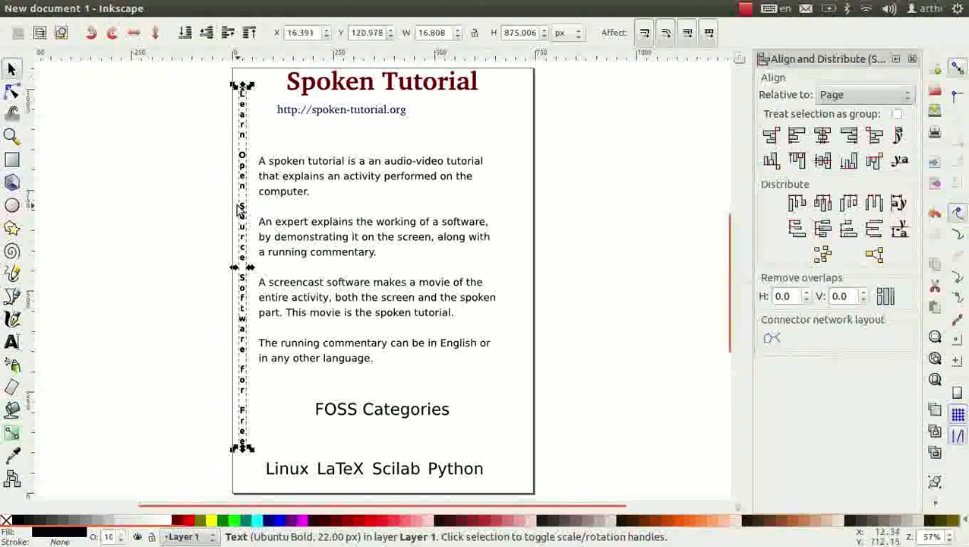
pyautogui.hscroll(1, 235, 205)
pyautogui.moveTo(236, 209); pyautogui.dragTo(511, 224)
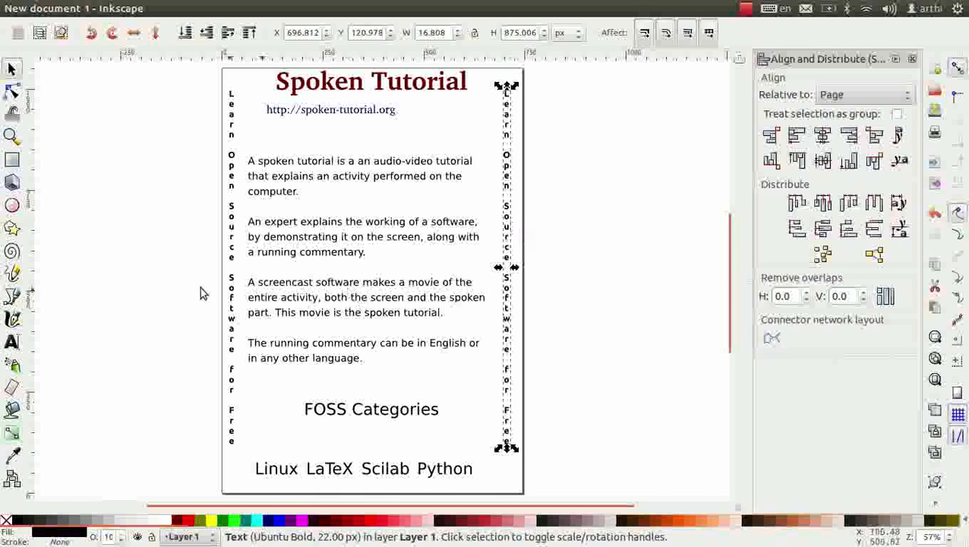
# Draw a small circle about 14 px wide to the left of the page and fill it with red (#FF0000)
pyautogui.click(12, 210)
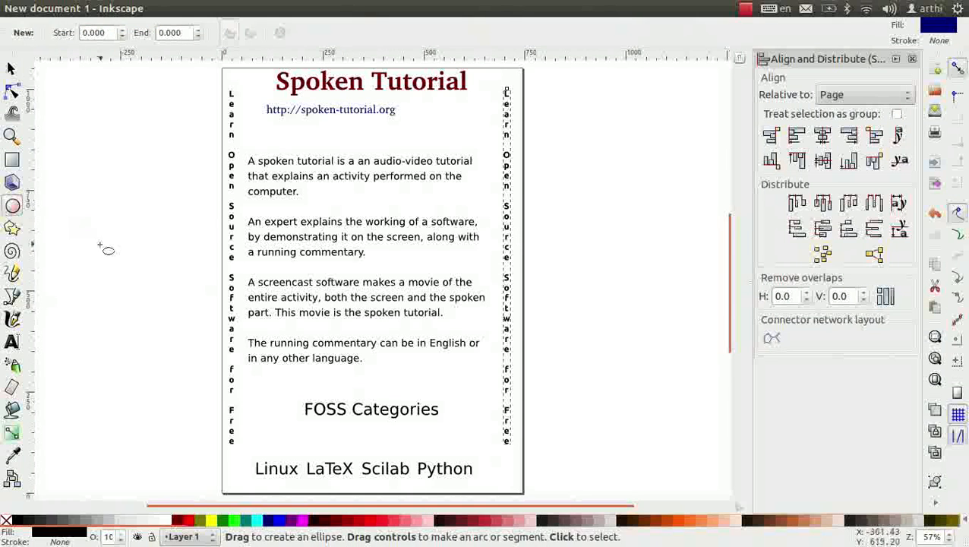
pyautogui.scroll(2, 126, 246)
pyautogui.moveTo(137, 242); pyautogui.dragTo(148, 249)
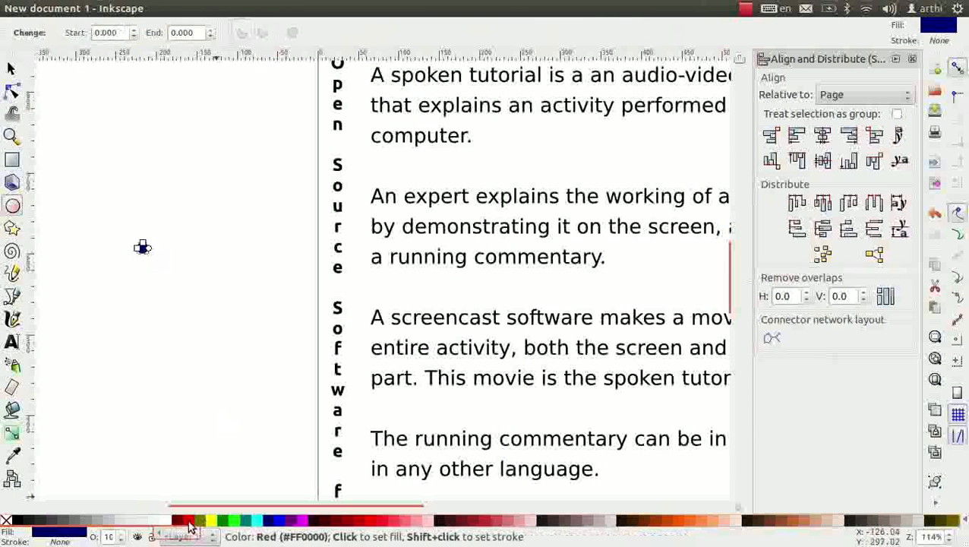
pyautogui.click(189, 520)
pyautogui.click(11, 69)
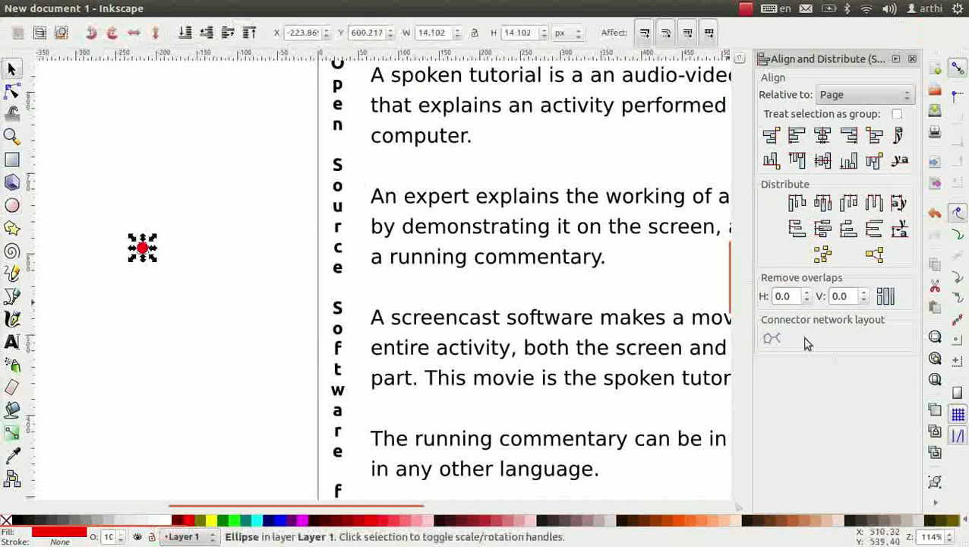
# Place the red circle as a bullet before the first body paragraph and a duplicate before the second paragraph
pyautogui.press('5')
pyautogui.moveTo(153, 259); pyautogui.dragTo(256, 177)
pyautogui.hotkey('shift', 'Down')
pyautogui.hotkey('shift', 'Down')
pyautogui.hotkey('shift', 'Down')
pyautogui.hotkey('shift', 'Down')
pyautogui.hotkey('shift', 'Down')
pyautogui.hotkey('shift', 'Down')
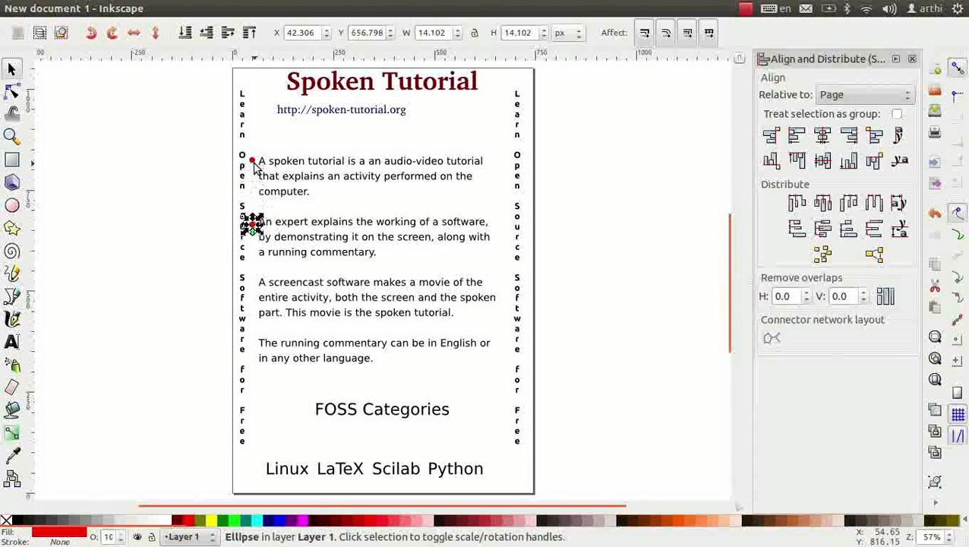
# Duplicate the red bullet and move the copy straight down to the start of the third paragraph
pyautogui.hotkey('shift', 'Down')
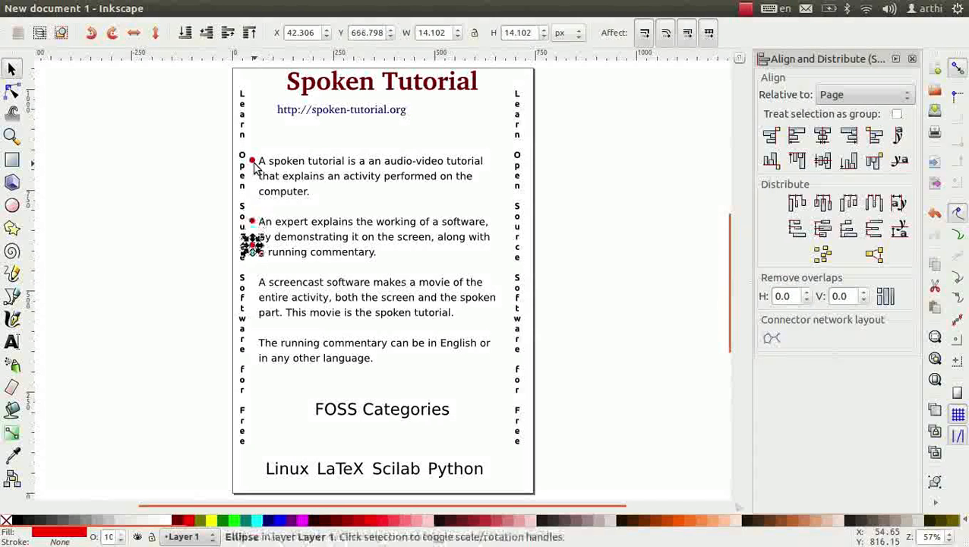
pyautogui.hotkey('shift', 'Down')
pyautogui.hotkey('shift', 'Down')
pyautogui.hotkey('shift', 'Down')
pyautogui.hotkey('shift', 'Down')
pyautogui.hotkey('shift', 'Down')
pyautogui.hotkey('shift', 'Down')
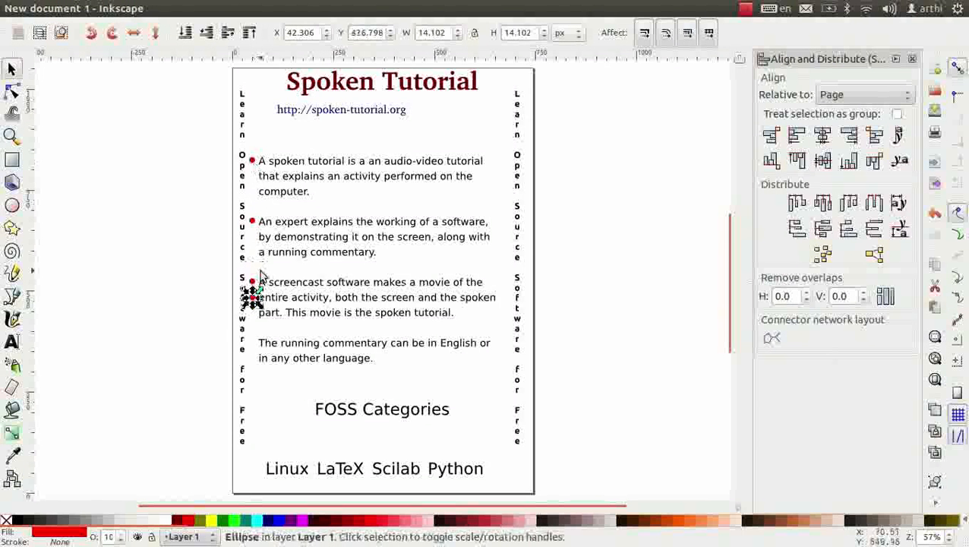
# Move another copy of the red bullet straight down to the start of the fourth paragraph and deselect it
pyautogui.hotkey('shift', 'Down')
pyautogui.hotkey('shift', 'Down')
pyautogui.hotkey('shift', 'Down')
pyautogui.hotkey('shift', 'Down')
pyautogui.hotkey('shift', 'Down')
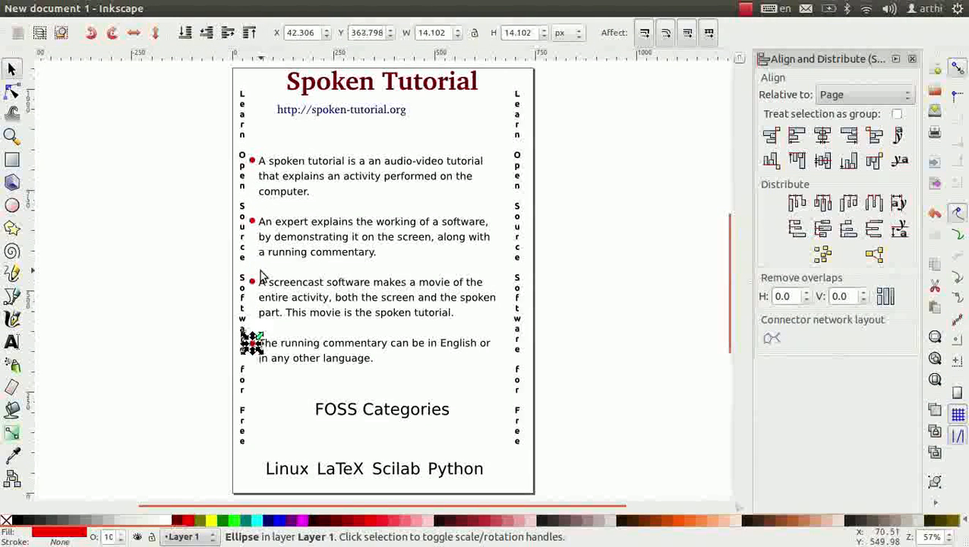
pyautogui.click(529, 367)
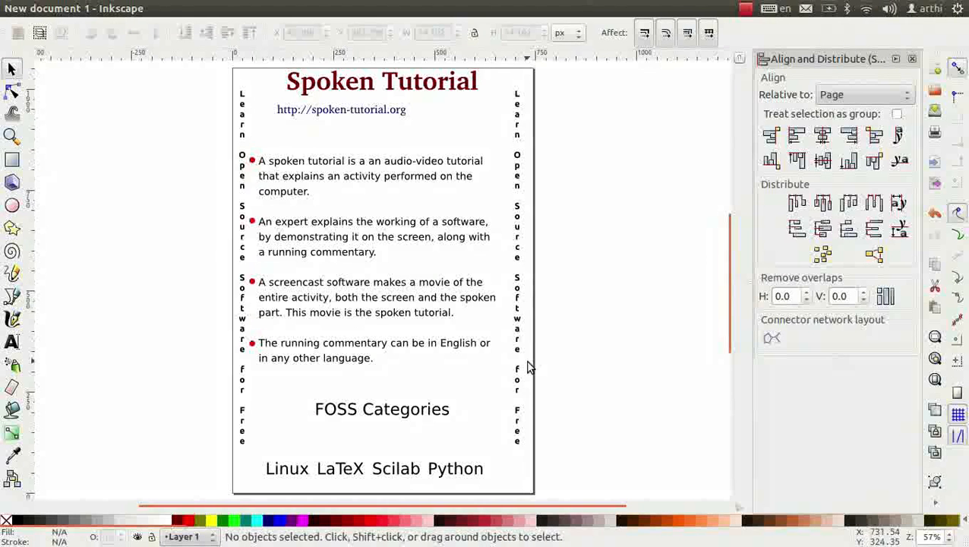